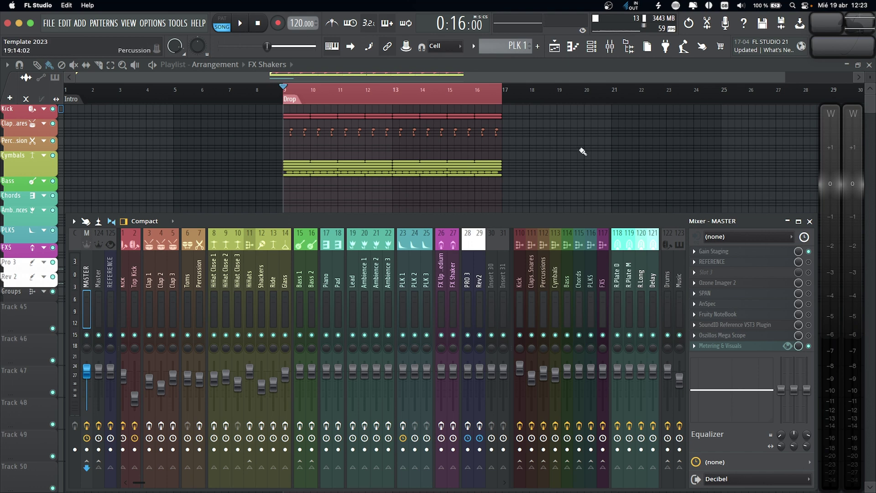
Replace the mixer with the channel rack and filter its channels to the Drums group.
{"action": "key", "text": "F9"}
{"action": "key", "text": "F6"}
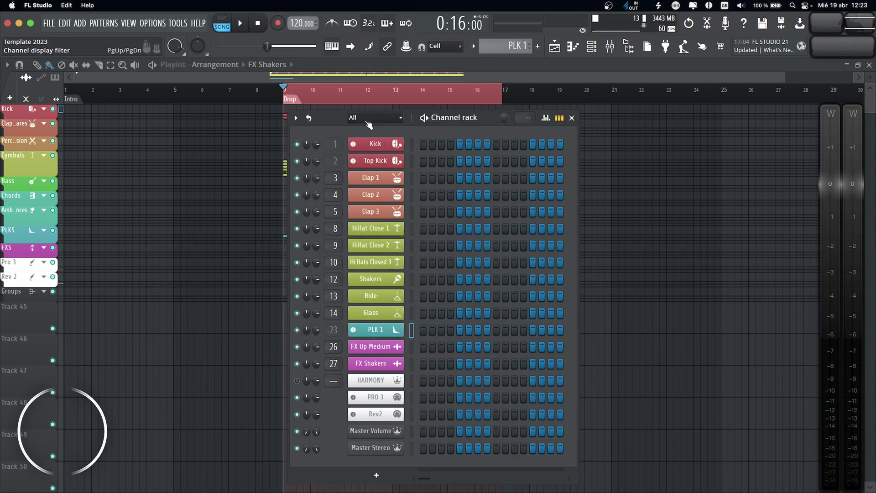
{"action": "left_click", "coordinate": [399, 119]}
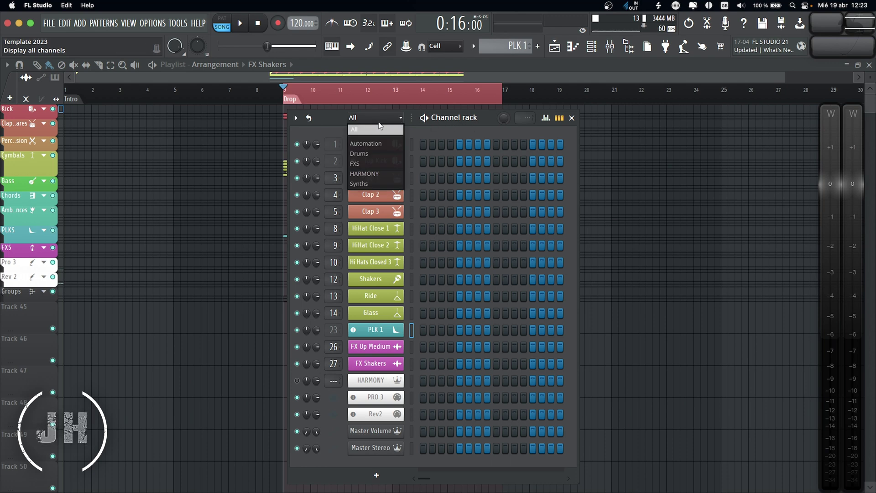
{"action": "left_click", "coordinate": [365, 153]}
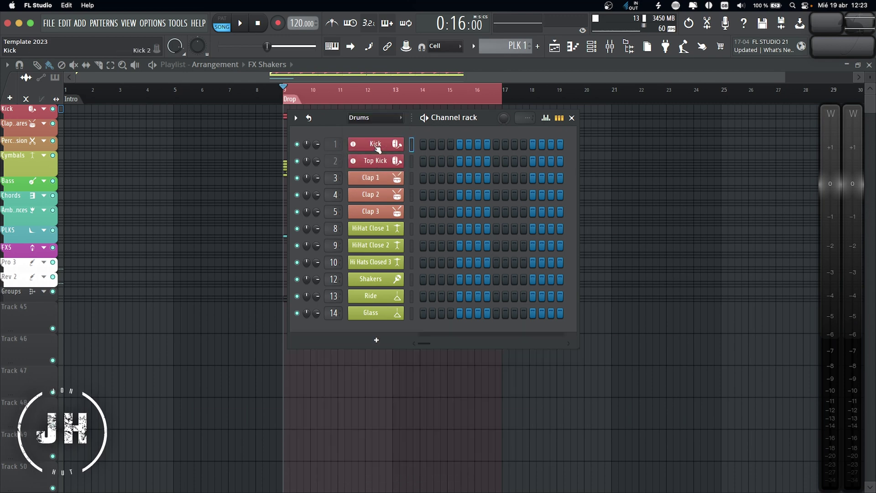
Open the Top Kick channel's FPC in its full view and show the channel's detailed settings.
{"action": "left_click", "coordinate": [374, 143]}
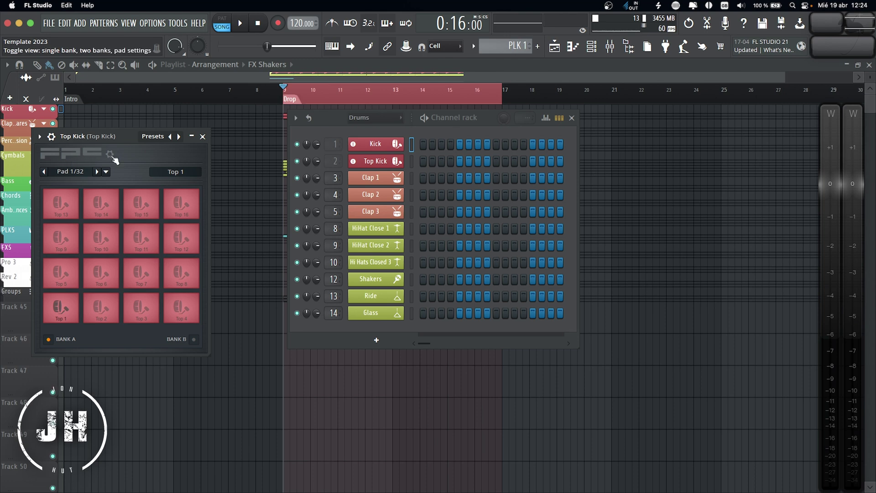
{"action": "left_click", "coordinate": [88, 155]}
{"action": "left_click_drag", "start_coordinate": [205, 137], "coordinate": [278, 149]}
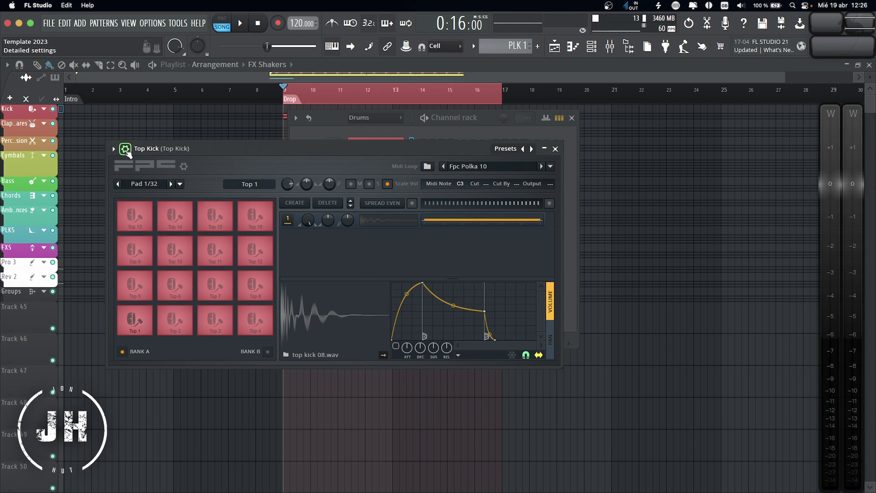
{"action": "left_click", "coordinate": [125, 150]}
{"action": "left_click", "coordinate": [149, 171]}
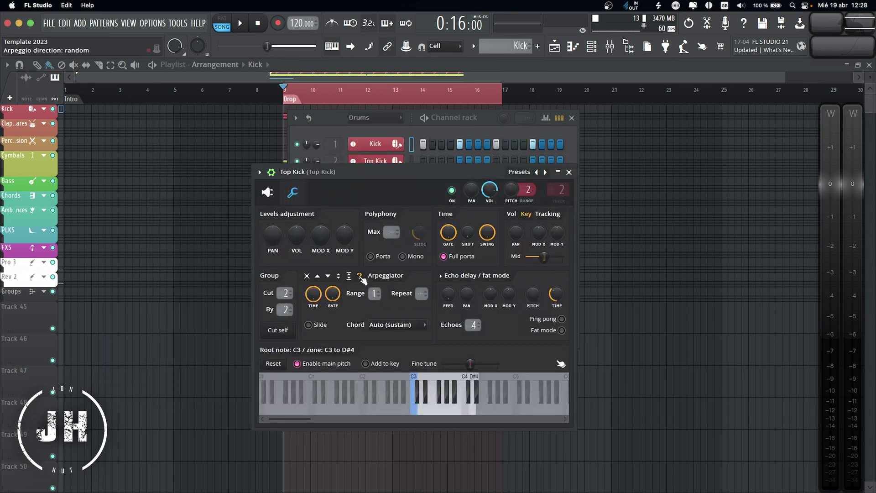
Audition pads 5, 9 and 13 of the Top Kick FPC and close the plugin and channel rack windows.
{"action": "left_click", "coordinate": [267, 192]}
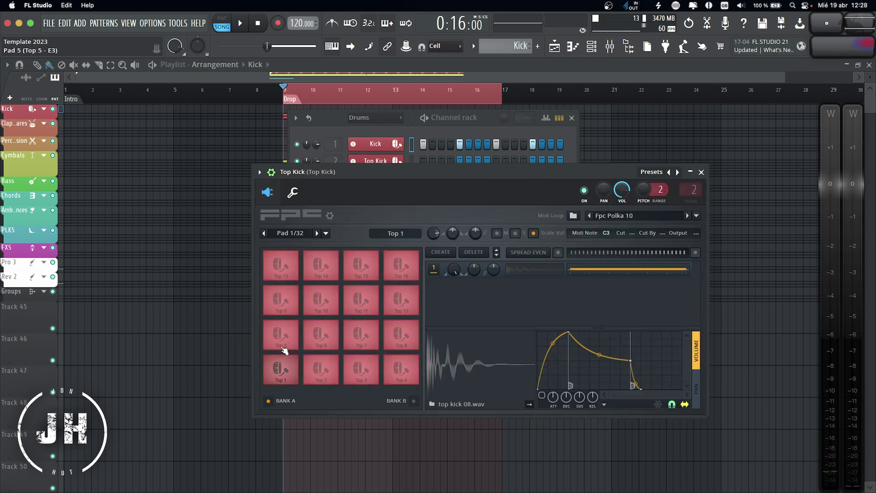
{"action": "left_click", "coordinate": [281, 338]}
{"action": "left_click", "coordinate": [279, 297]}
{"action": "left_click", "coordinate": [283, 268]}
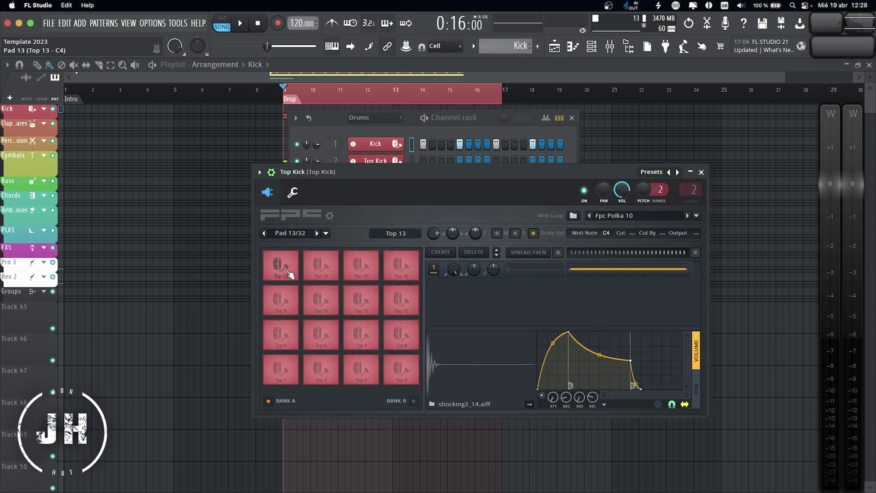
{"action": "left_click", "coordinate": [701, 172]}
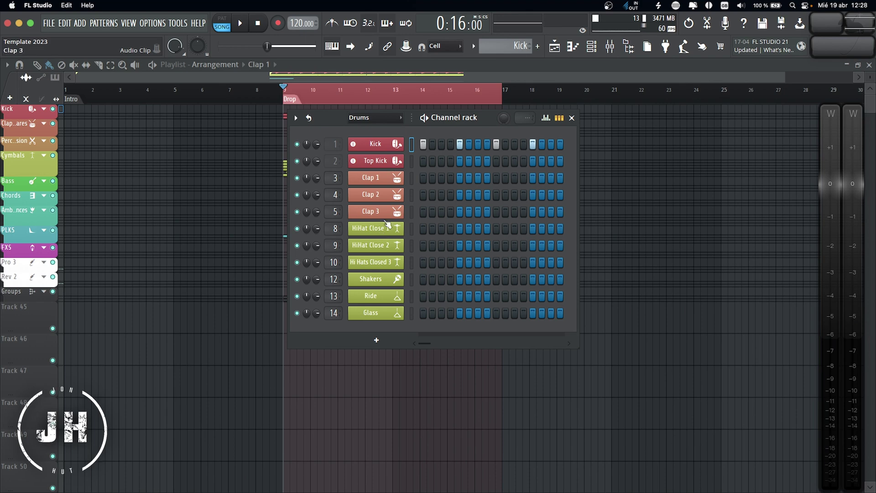
{"action": "left_click", "coordinate": [572, 118]}
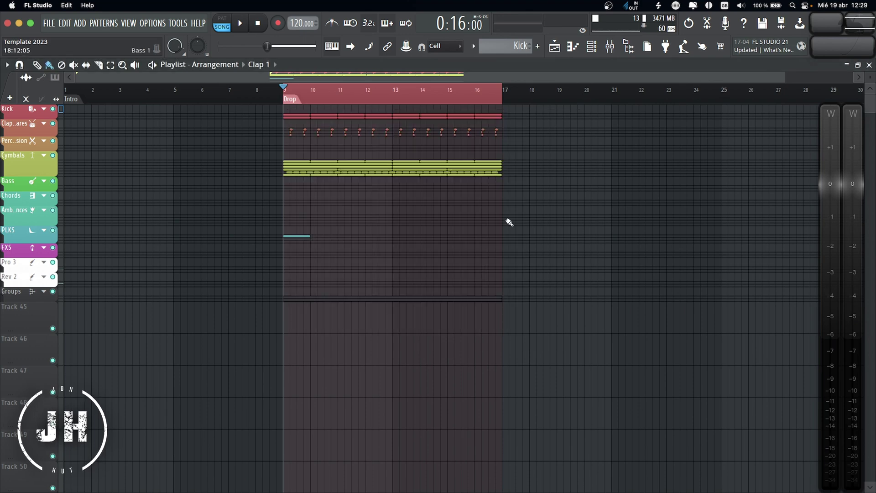
{"action": "key", "text": "space"}
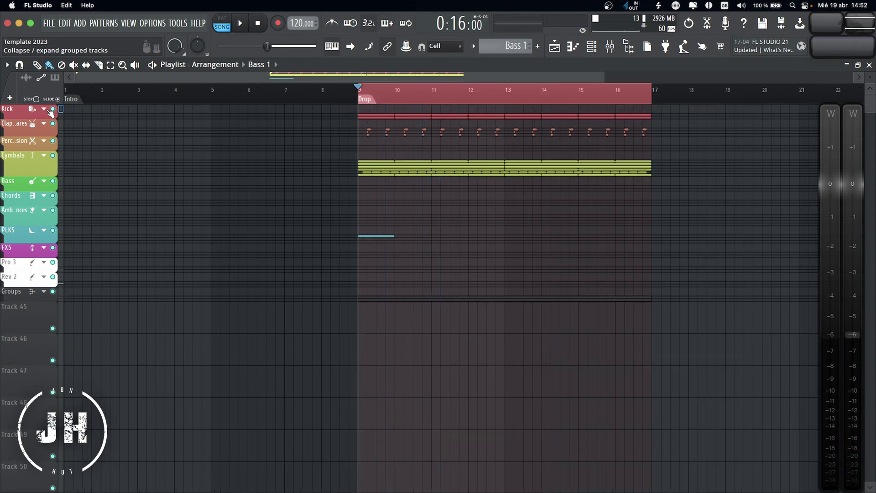
Expand the Kick, Claps & Snares, Percussion and Cymbals track groups in the playlist.
{"action": "left_click", "coordinate": [44, 108]}
{"action": "left_click", "coordinate": [44, 159]}
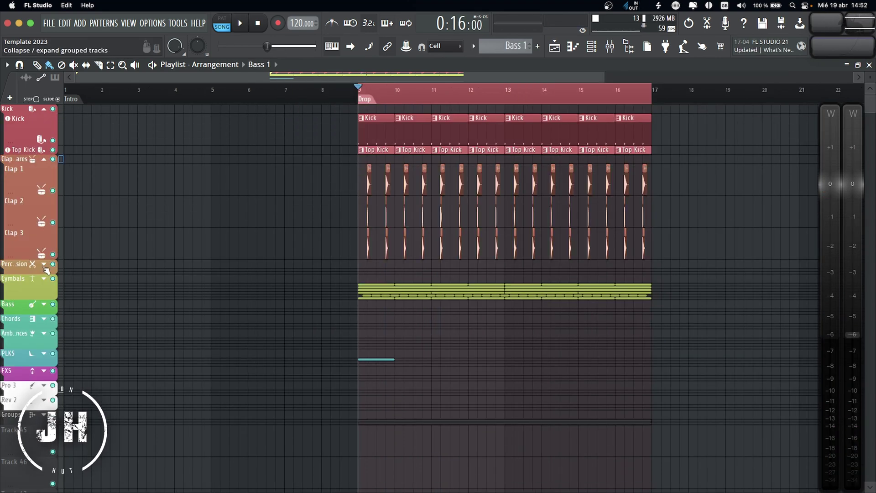
{"action": "left_click", "coordinate": [44, 263]}
{"action": "left_click", "coordinate": [44, 337]}
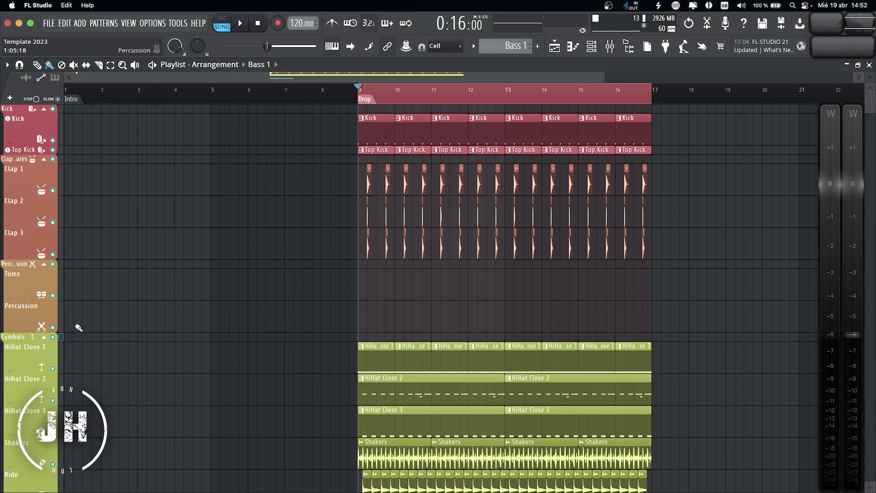
Expand the remaining playlist track groups from Bass, Chords and Ambiences down to PLKS, FXS, Pro 3 and Rev 2.
{"action": "scroll", "coordinate": [78, 327], "scroll_direction": "down", "scroll_amount": 9}
{"action": "scroll", "coordinate": [133, 309], "scroll_direction": "down", "scroll_amount": 3}
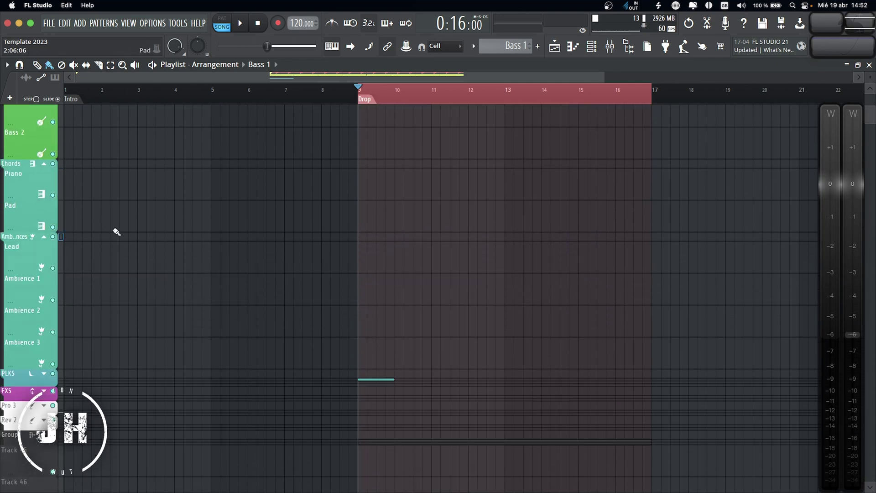
{"action": "left_click", "coordinate": [43, 247]}
{"action": "left_click", "coordinate": [44, 274]}
{"action": "left_click", "coordinate": [44, 382]}
{"action": "scroll", "coordinate": [155, 286], "scroll_direction": "down", "scroll_amount": 2}
{"action": "scroll", "coordinate": [155, 285], "scroll_direction": "down", "scroll_amount": 2}
{"action": "left_click", "coordinate": [44, 295]}
{"action": "left_click", "coordinate": [44, 368]}
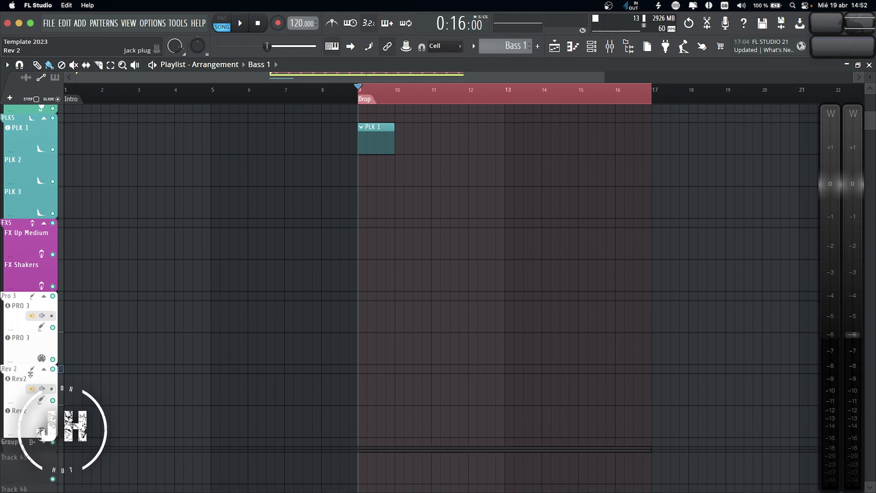
{"action": "left_click", "coordinate": [18, 319]}
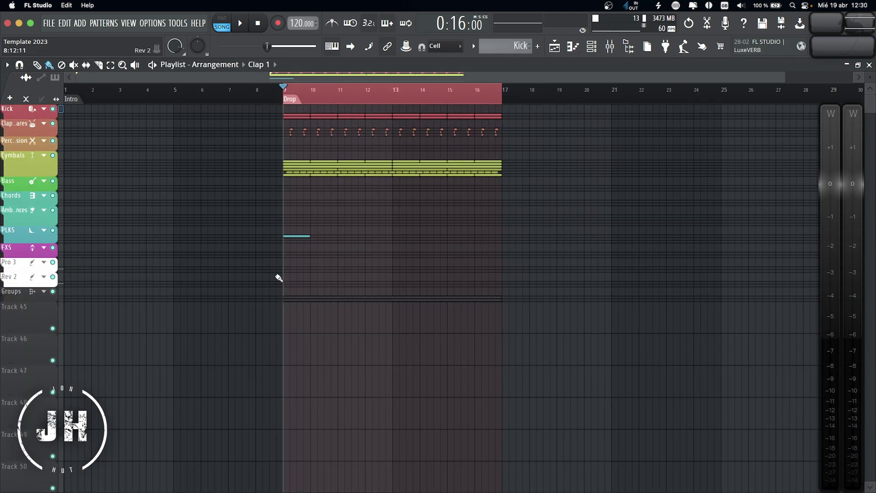
Show the mixer and open the Fruity Balance effect on the Chords group track.
{"action": "key", "text": "alt+p"}
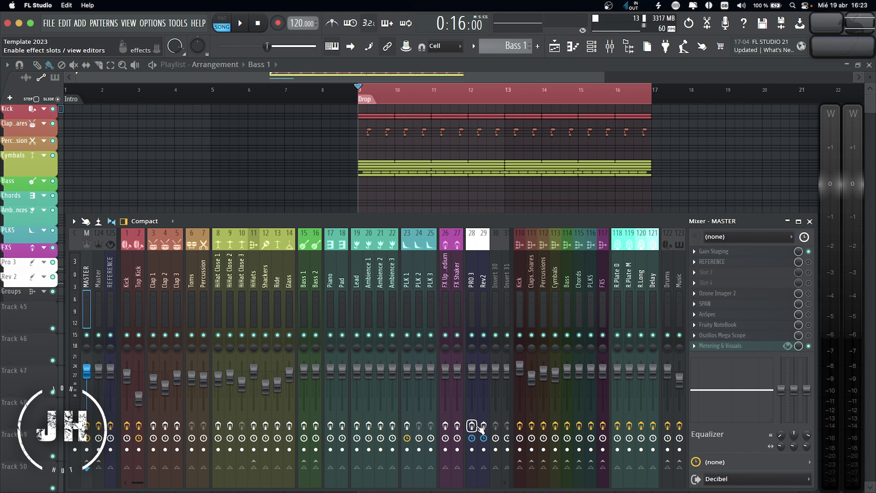
{"action": "left_click", "coordinate": [579, 283]}
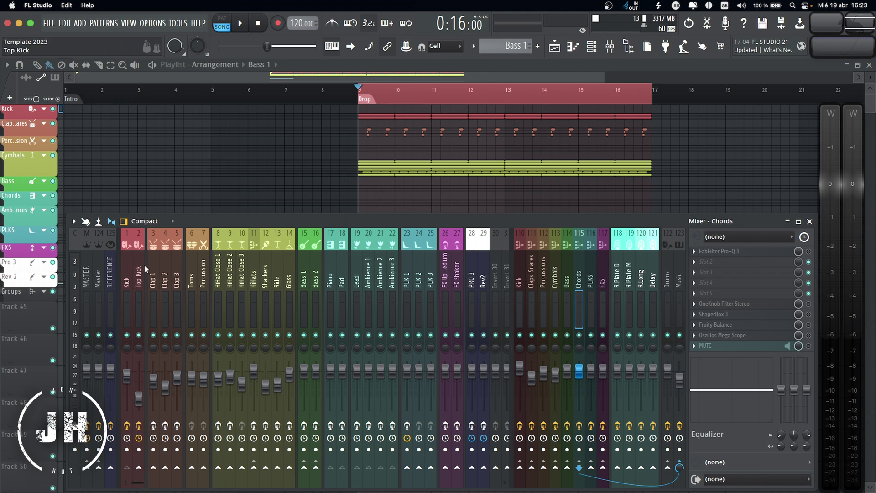
{"action": "left_click", "coordinate": [720, 327]}
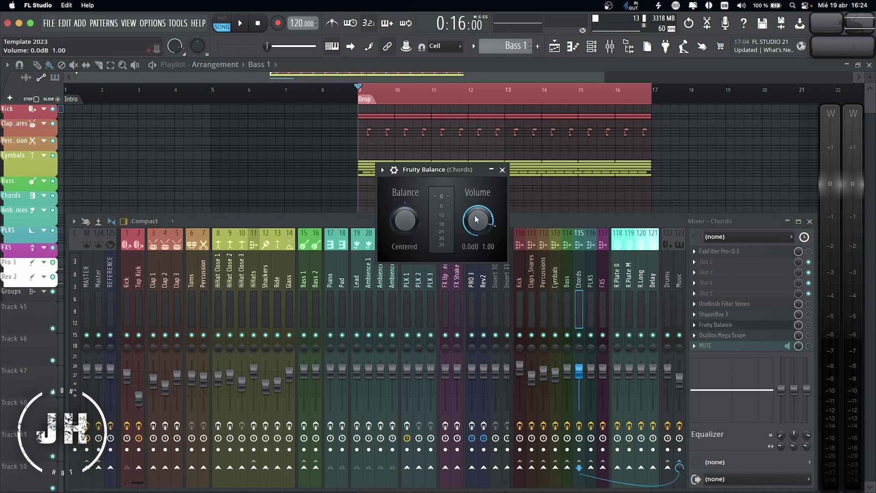
{"action": "left_click_drag", "start_coordinate": [437, 180], "coordinate": [438, 181]}
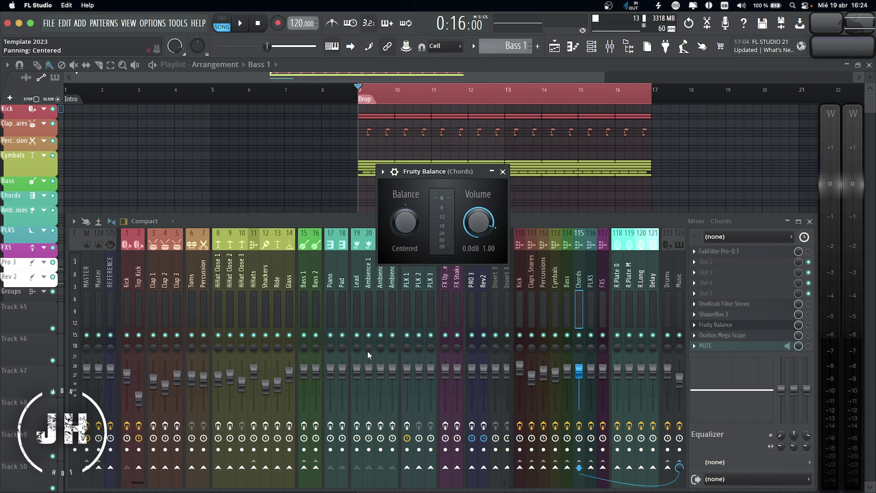
{"action": "left_click", "coordinate": [369, 355]}
{"action": "right_click", "coordinate": [368, 355]}
{"action": "key", "text": "Escape"}
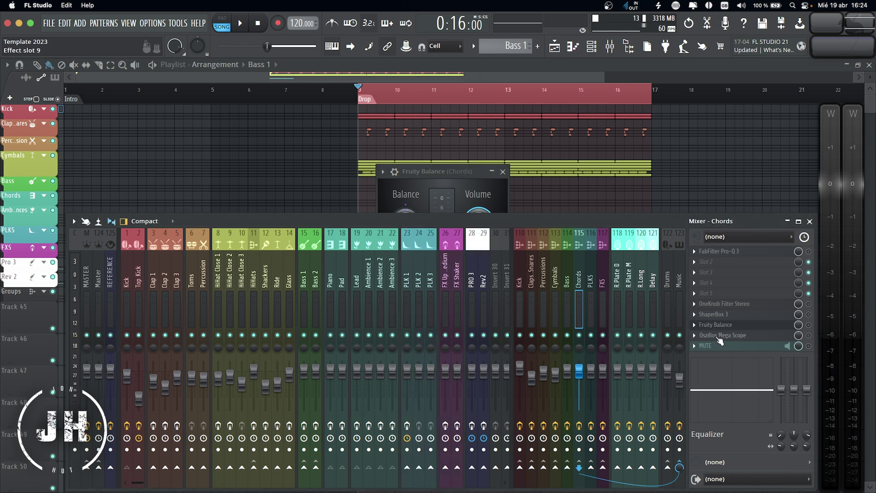
Examine the Oszillos Mega Scope on the master and the MUTE effect on the Chords group track.
{"action": "left_click", "coordinate": [718, 338]}
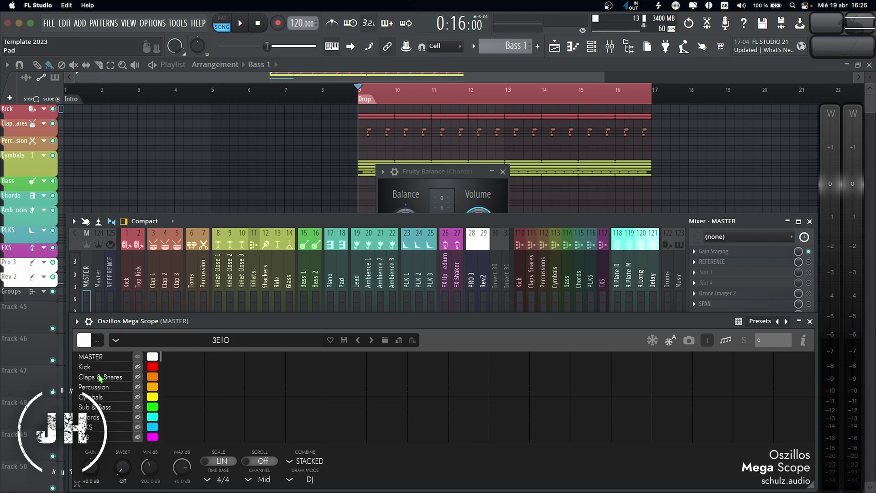
{"action": "left_click", "coordinate": [578, 278]}
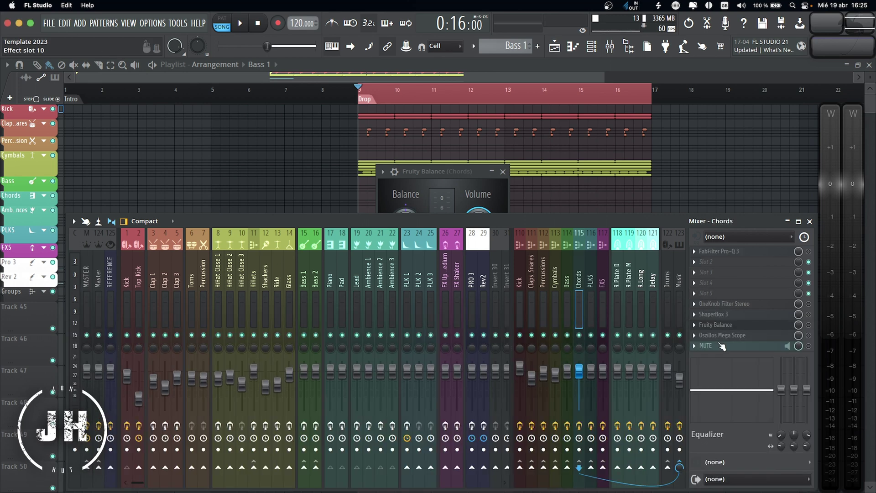
{"action": "left_click", "coordinate": [720, 345]}
{"action": "left_click_drag", "start_coordinate": [198, 157], "coordinate": [307, 200]}
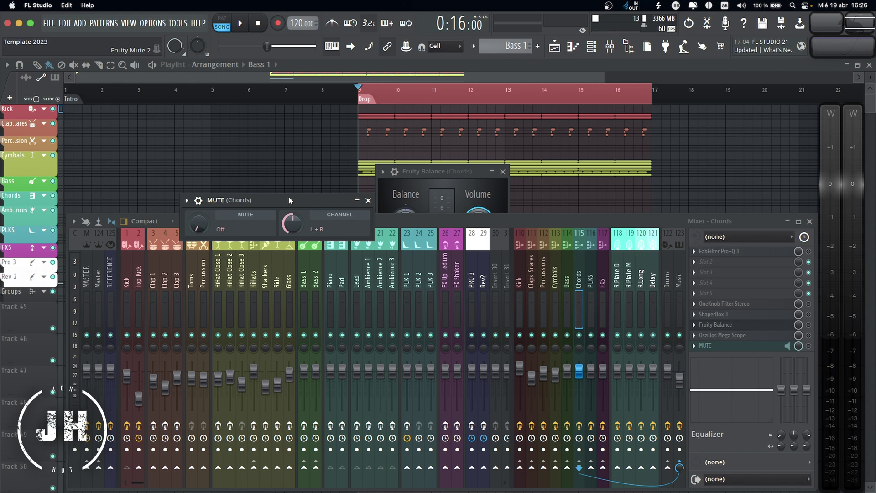
Review the effect slots of the MASTER, REFERENCE, Drums and Music mixer tracks.
{"action": "left_click", "coordinate": [87, 273]}
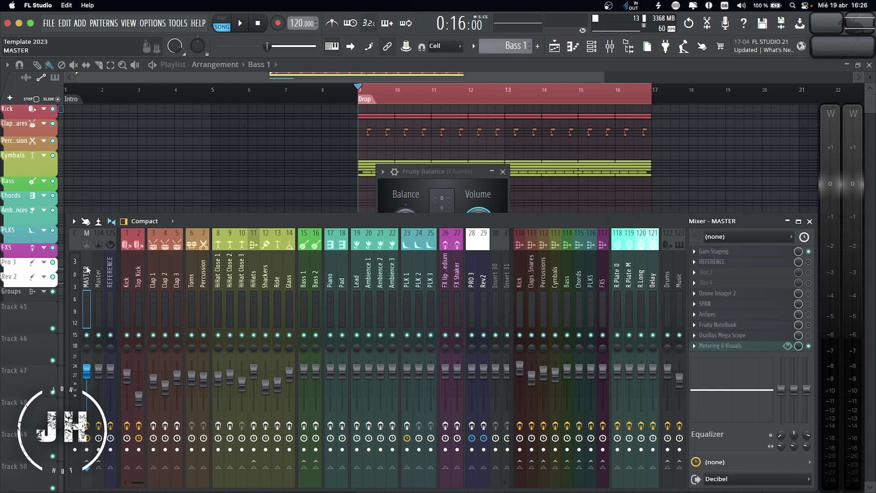
{"action": "left_click", "coordinate": [110, 268]}
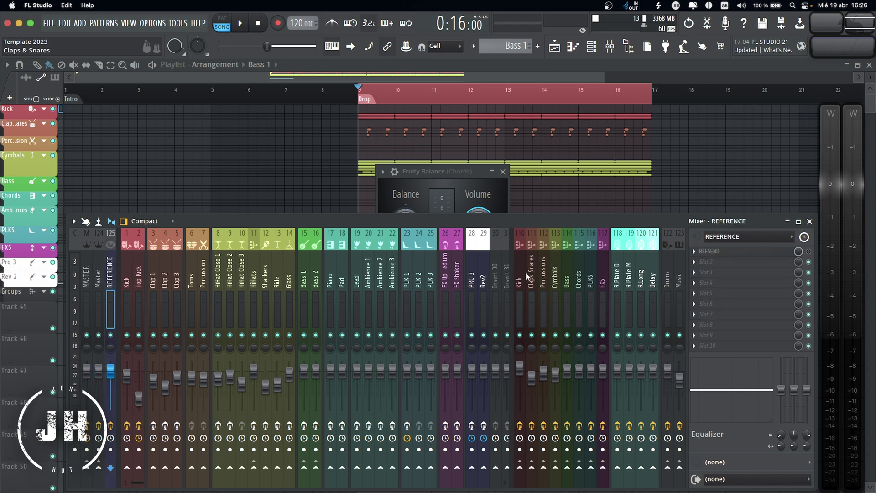
{"action": "left_click", "coordinate": [669, 267]}
{"action": "left_click", "coordinate": [681, 264]}
Inspect the API-550B Mono equalizer and the ShaperBox 3 volume curve on the Kick mixer track.
{"action": "left_click", "coordinate": [127, 262]}
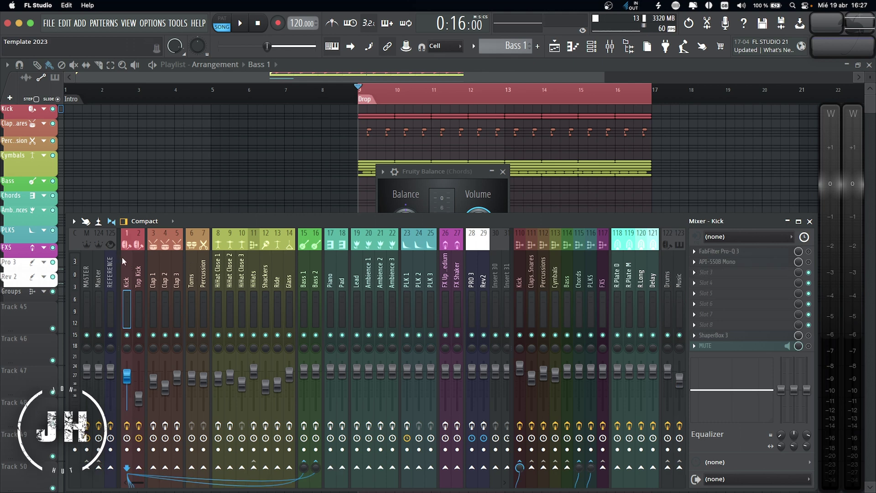
{"action": "left_click", "coordinate": [717, 262]}
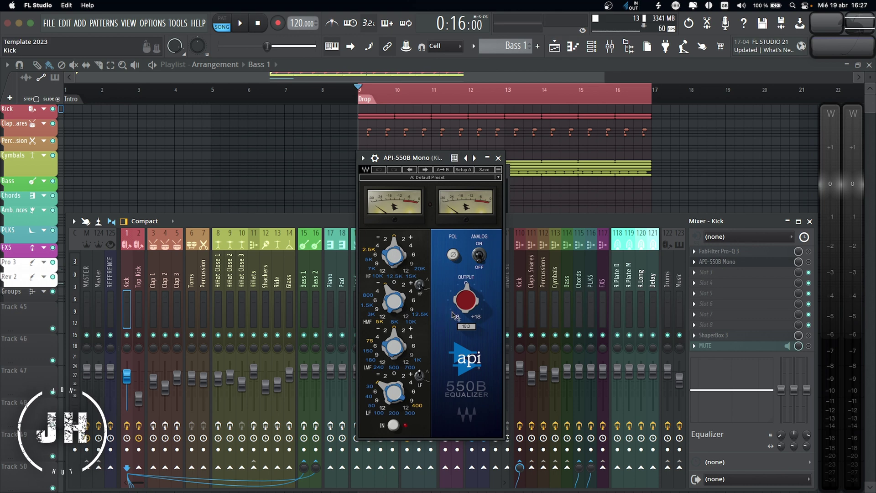
{"action": "left_click", "coordinate": [498, 158]}
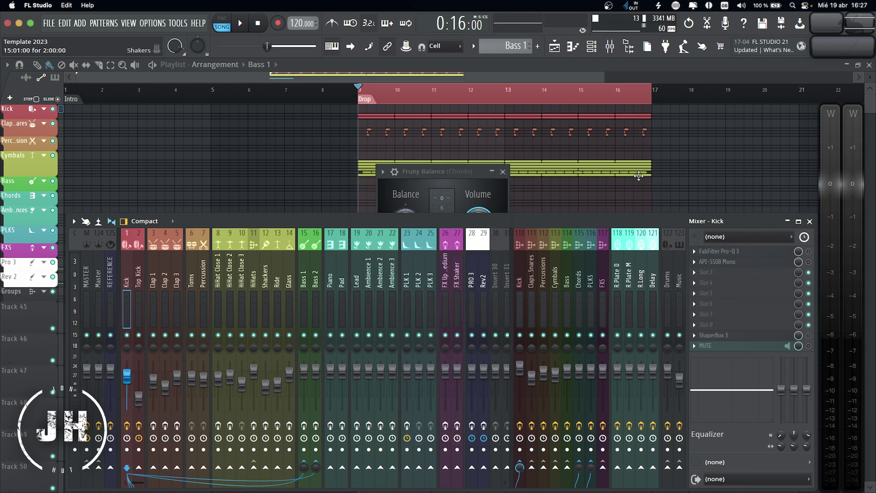
{"action": "left_click", "coordinate": [728, 337]}
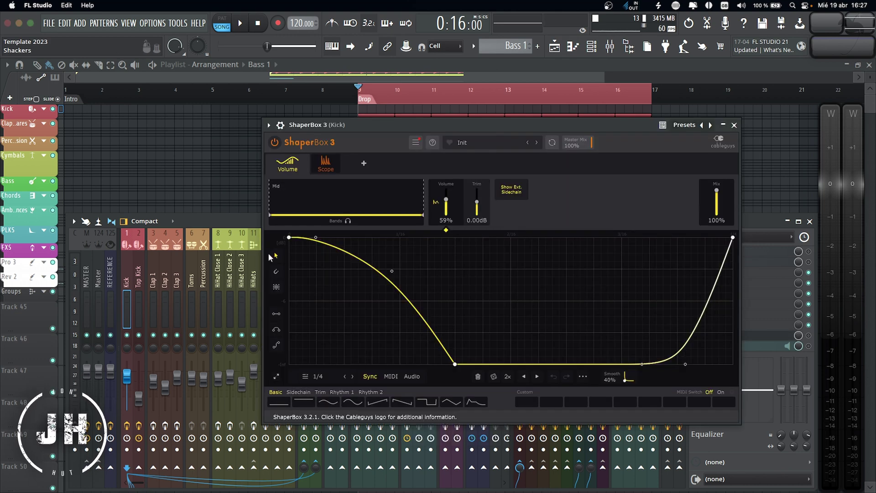
Review the Top Kick track's effect chain and open LFO Dynamic on the Clap 1 track.
{"action": "left_click", "coordinate": [139, 260]}
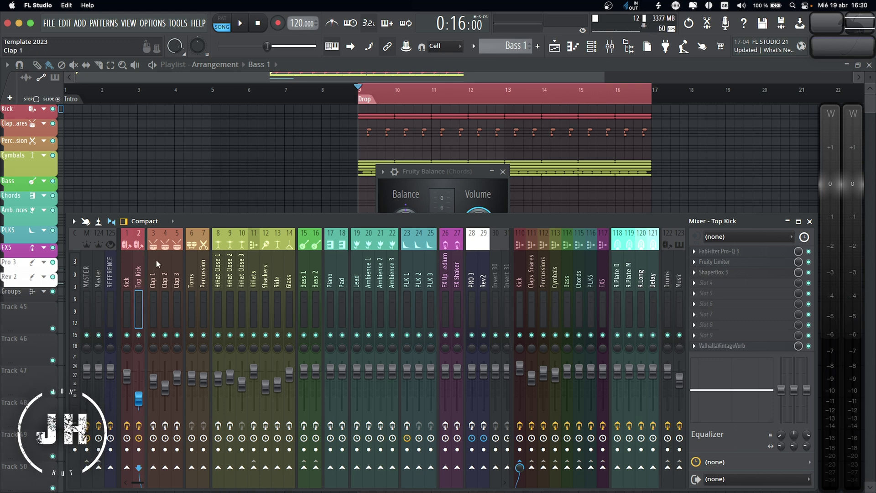
{"action": "left_click", "coordinate": [156, 262]}
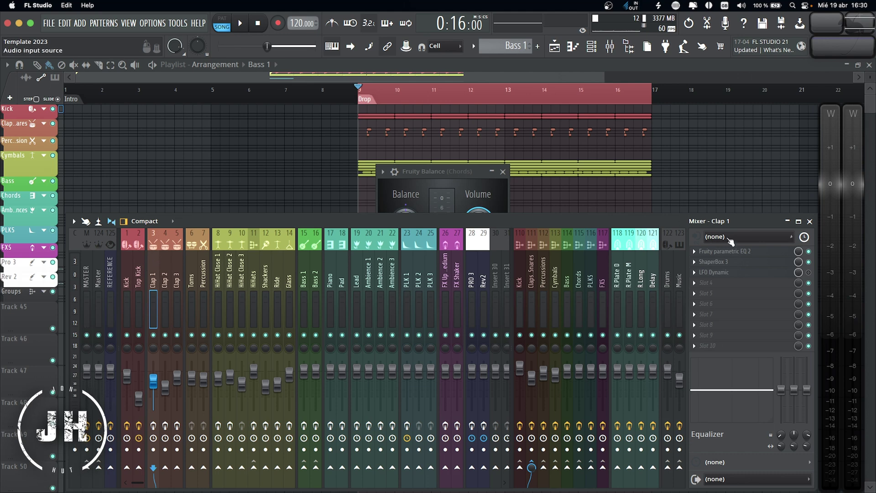
{"action": "left_click", "coordinate": [714, 273]}
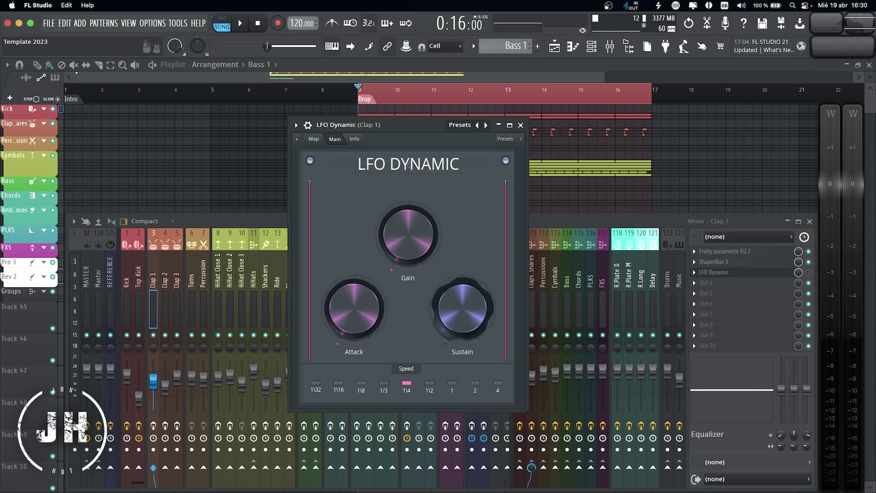
Review the effect slots of the Toms and HiHat Close 1 mixer tracks.
{"action": "left_click", "coordinate": [191, 267]}
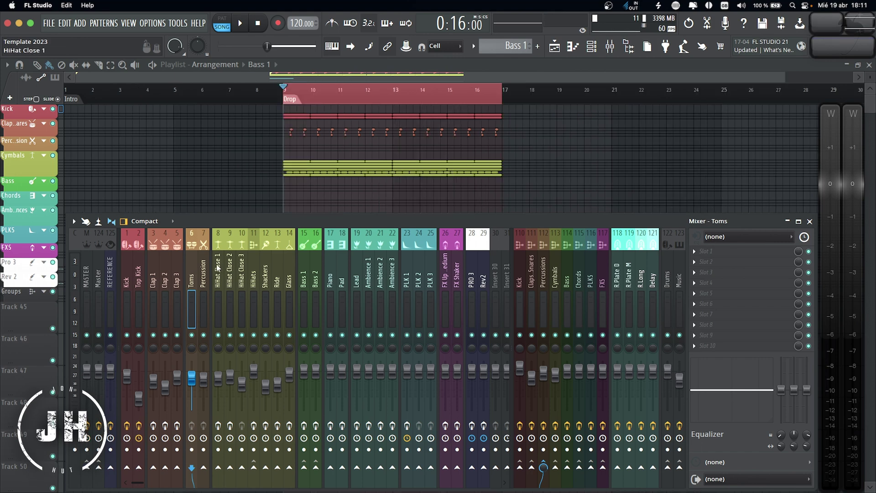
{"action": "left_click", "coordinate": [217, 267]}
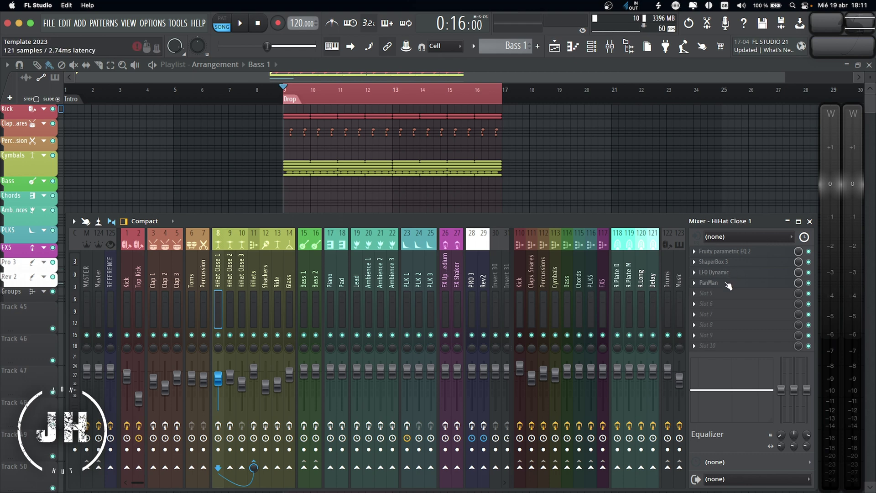
Inspect the Replika XT delay in the effect chain of the HiHat Close 2 mixer track.
{"action": "key", "text": "Right"}
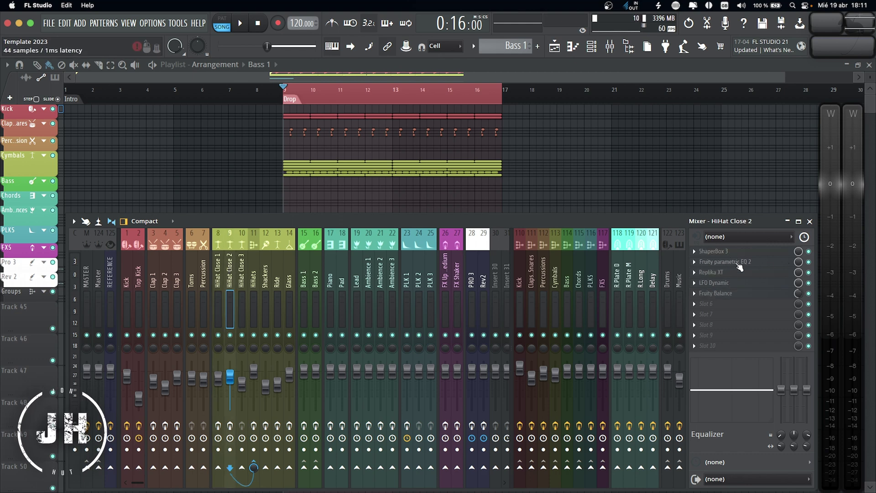
{"action": "left_click", "coordinate": [723, 272]}
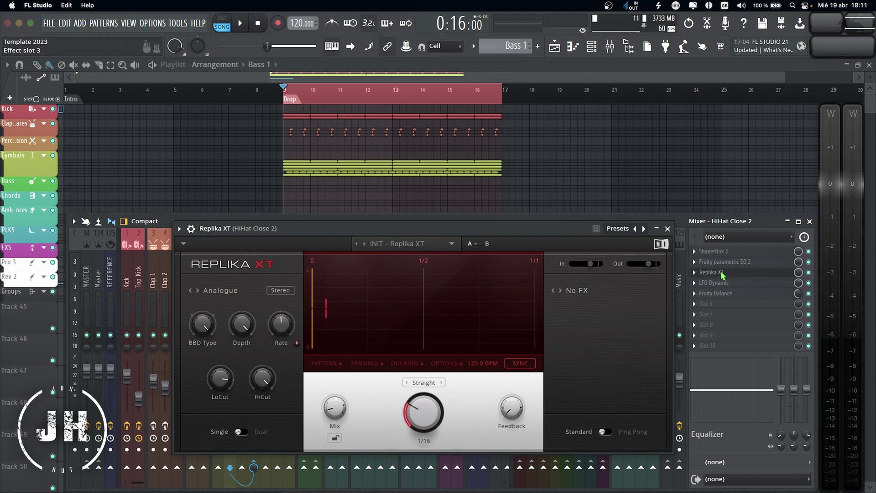
{"action": "left_click", "coordinate": [668, 229]}
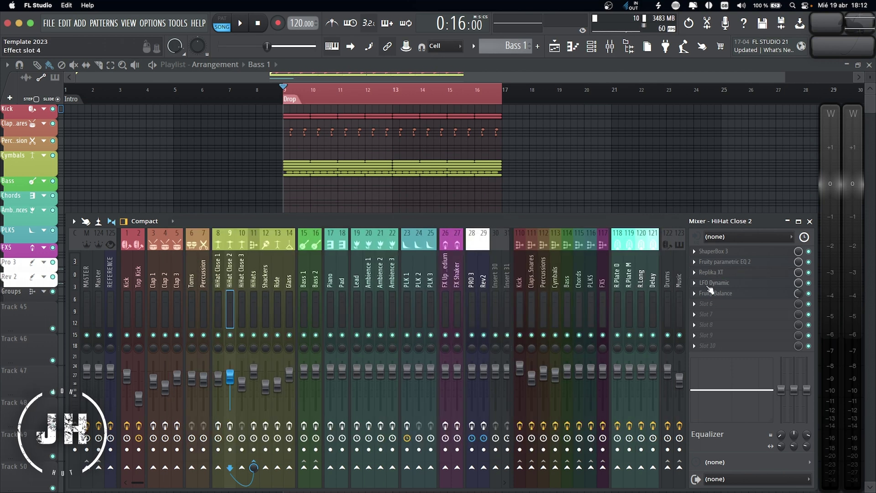
Review the effect slots of the HiHat Close 3, HiHats and Shackers mixer tracks.
{"action": "left_click", "coordinate": [242, 273]}
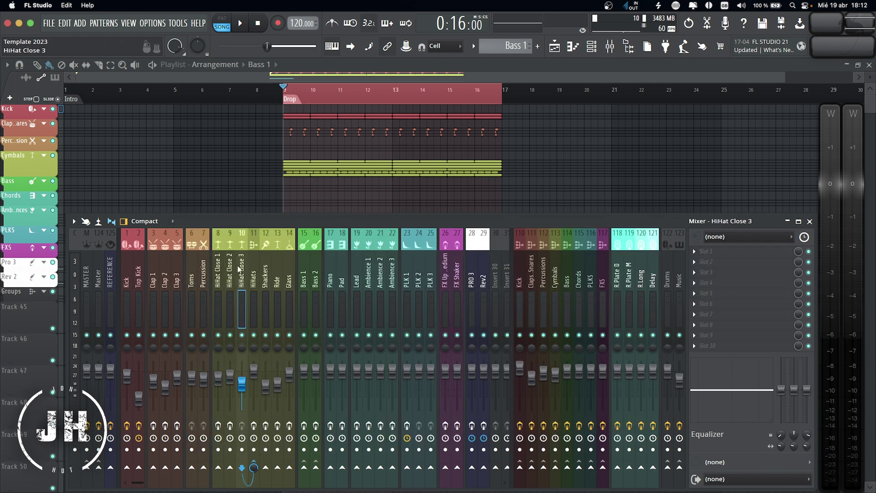
{"action": "left_click", "coordinate": [254, 262]}
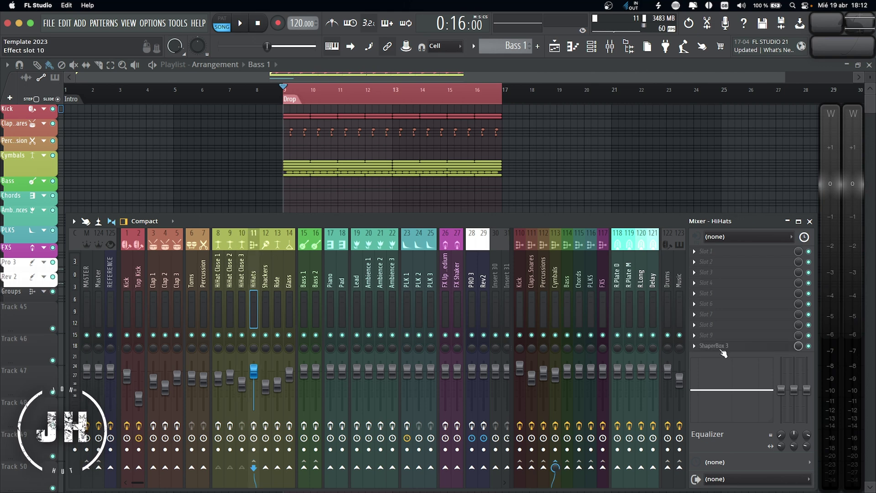
{"action": "key", "text": "Right"}
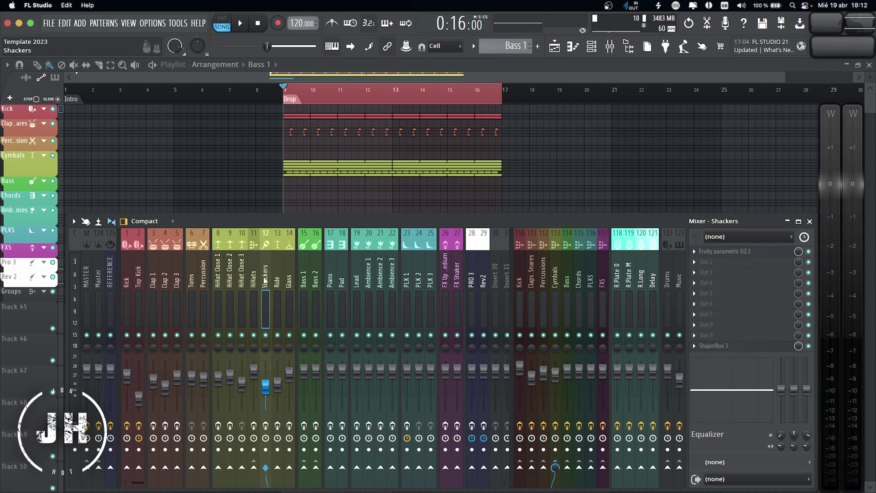
Inspect Tape MELLO-FI on the Ride mixer track and review the Glass track's effect slots.
{"action": "left_click", "coordinate": [274, 269]}
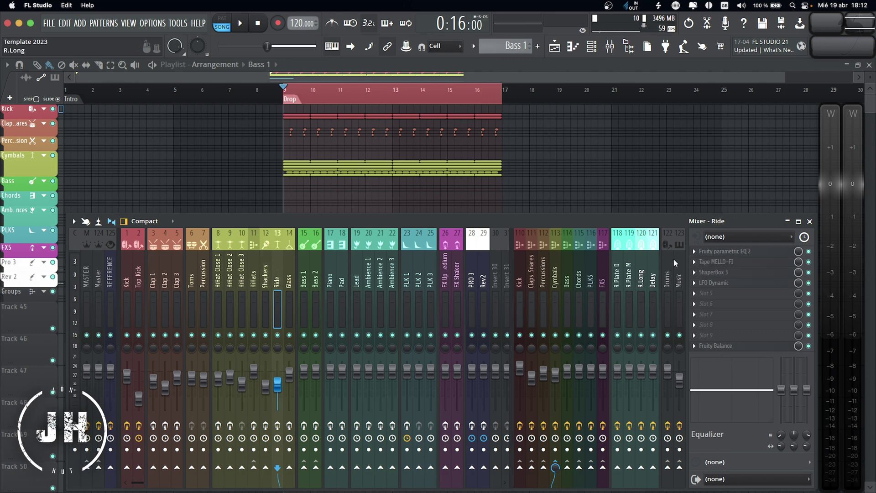
{"action": "left_click", "coordinate": [727, 264]}
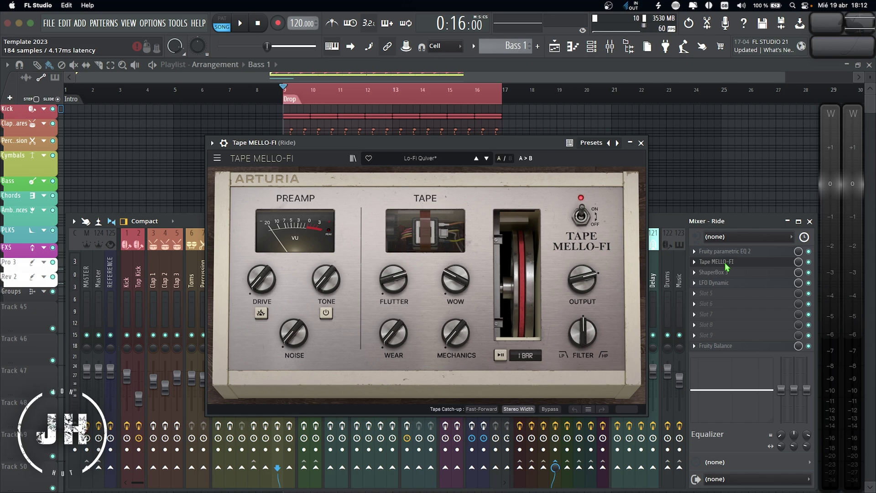
{"action": "left_click", "coordinate": [640, 142]}
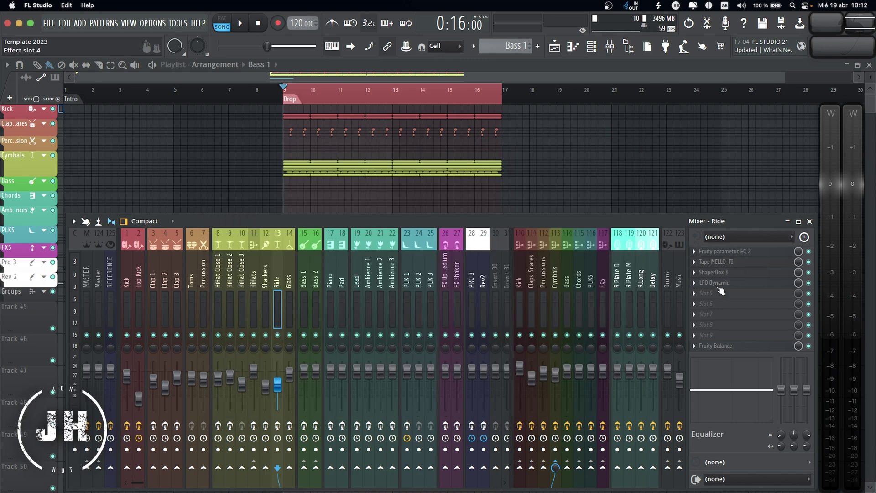
{"action": "left_click", "coordinate": [291, 266]}
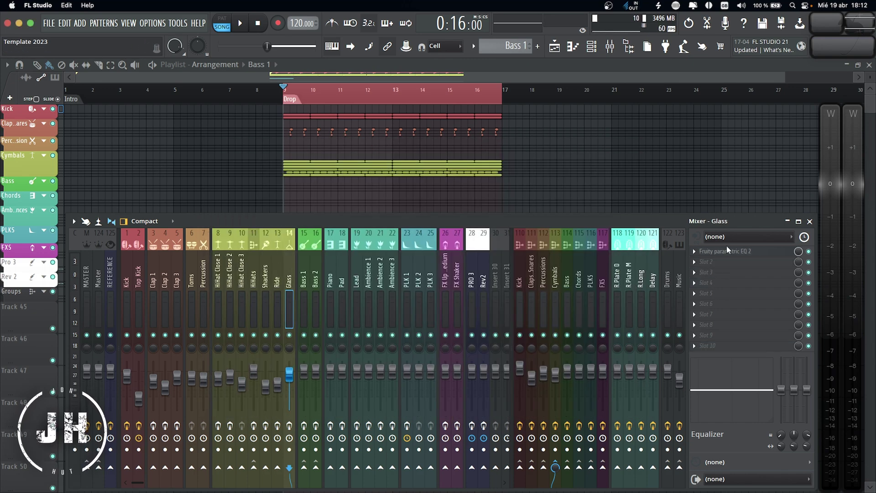
Inspect the Abbey Road RS124 Mono compressor on the Bass 1 track and review the Bass 2 track's effect slots.
{"action": "left_click", "coordinate": [304, 267]}
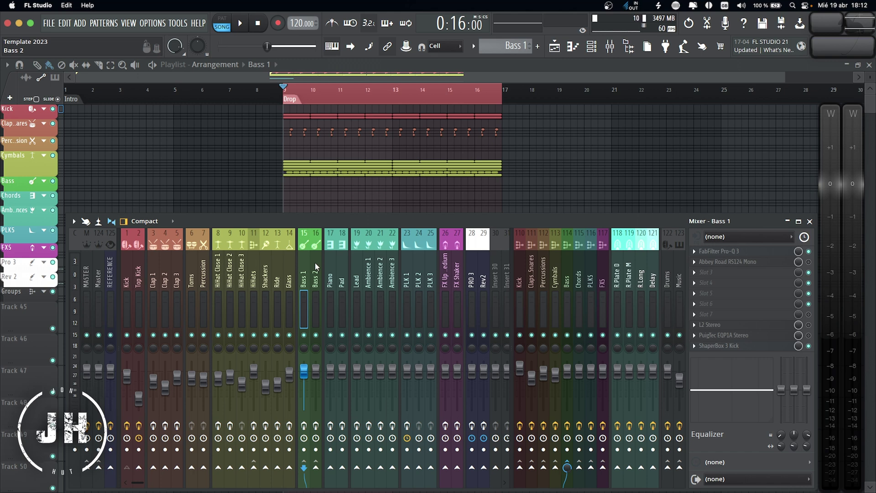
{"action": "left_click", "coordinate": [739, 262]}
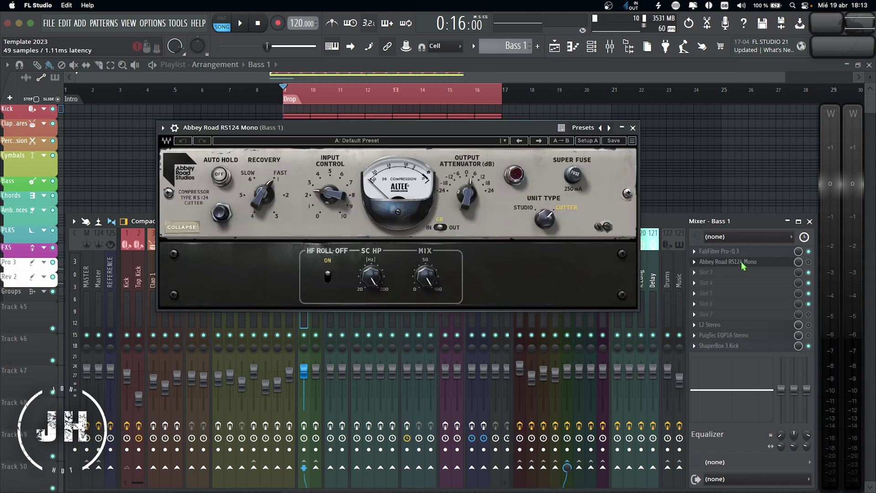
{"action": "left_click", "coordinate": [632, 128]}
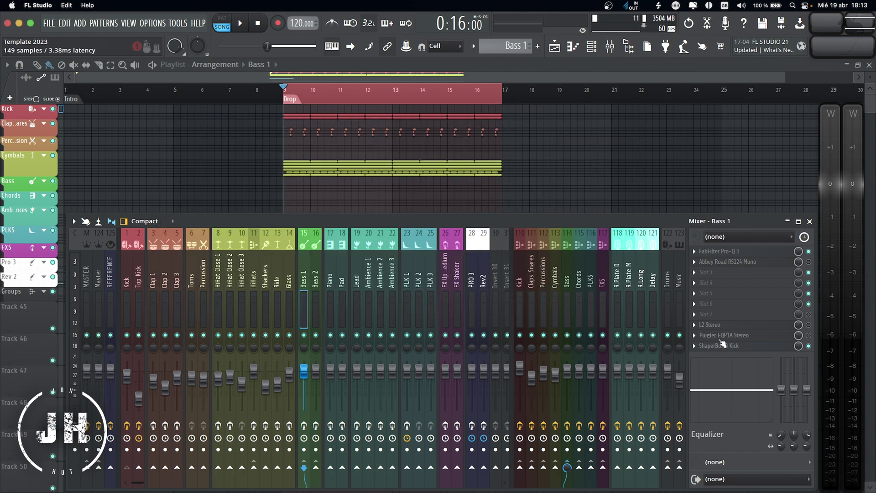
{"action": "left_click", "coordinate": [317, 256]}
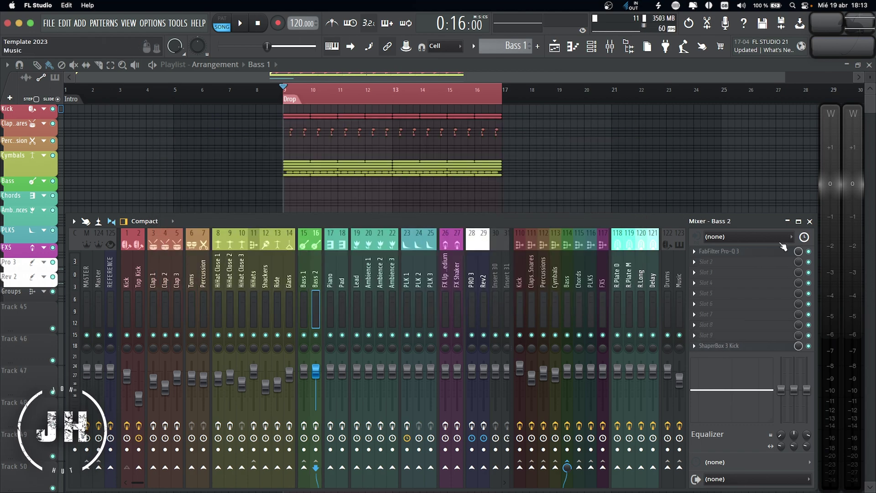
Review the effect slots of the Piano, Pad, Lead and Ambience 1 to 3 mixer tracks.
{"action": "left_click", "coordinate": [328, 264]}
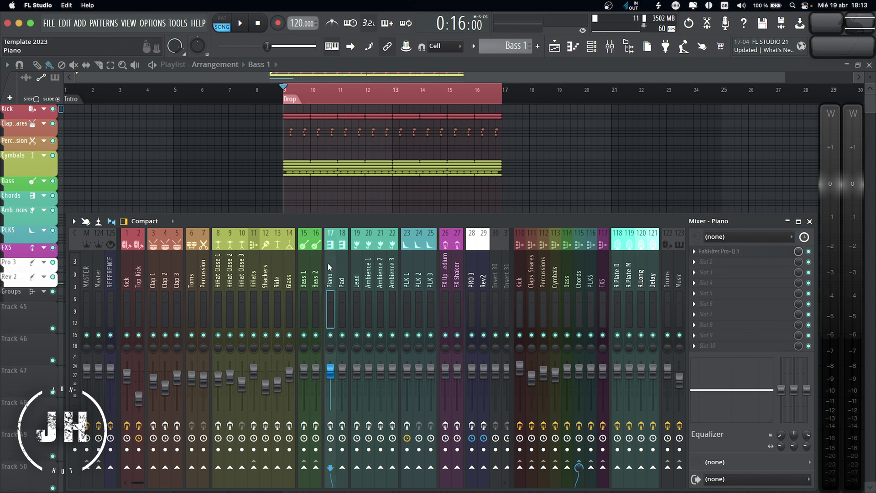
{"action": "left_click", "coordinate": [338, 264]}
{"action": "left_click", "coordinate": [330, 263]}
{"action": "left_click", "coordinate": [357, 263]}
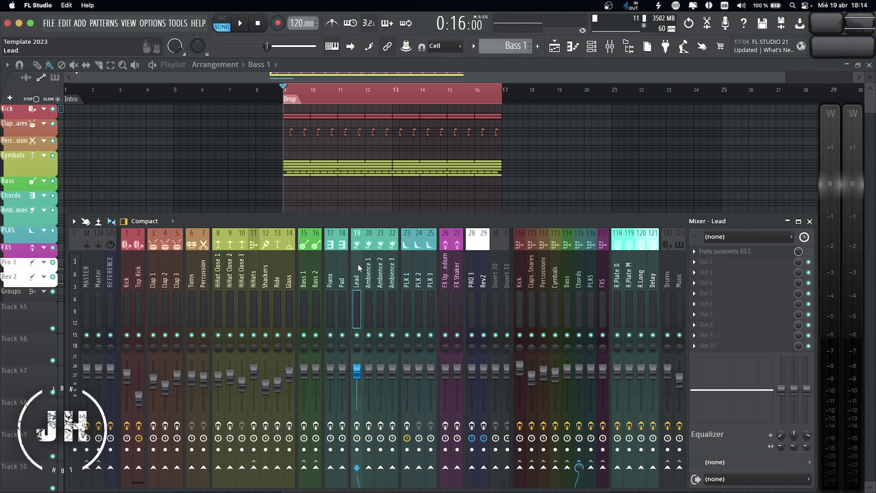
{"action": "left_click", "coordinate": [369, 264]}
{"action": "left_click", "coordinate": [380, 266]}
{"action": "left_click", "coordinate": [392, 268]}
Examine the Delays patch on the PLK 1 mixer track, including the H-Delay plugin inside it.
{"action": "left_click", "coordinate": [406, 269]}
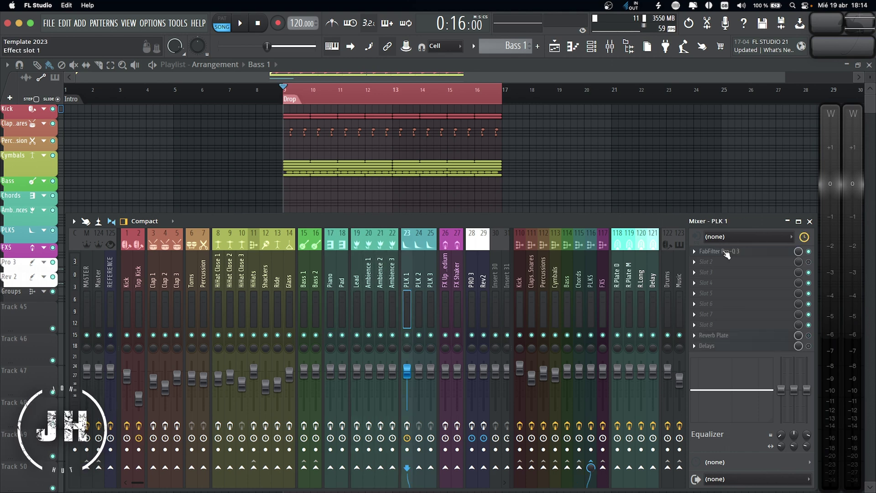
{"action": "left_click", "coordinate": [723, 347]}
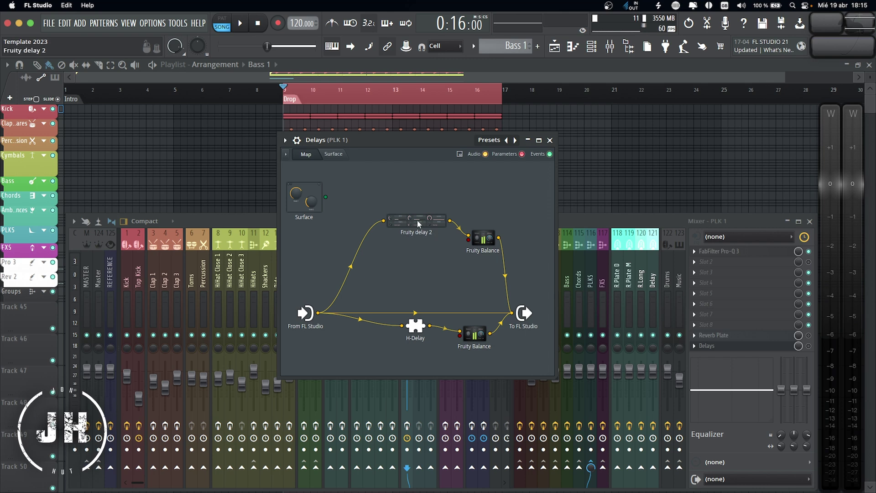
{"action": "left_click", "coordinate": [414, 327]}
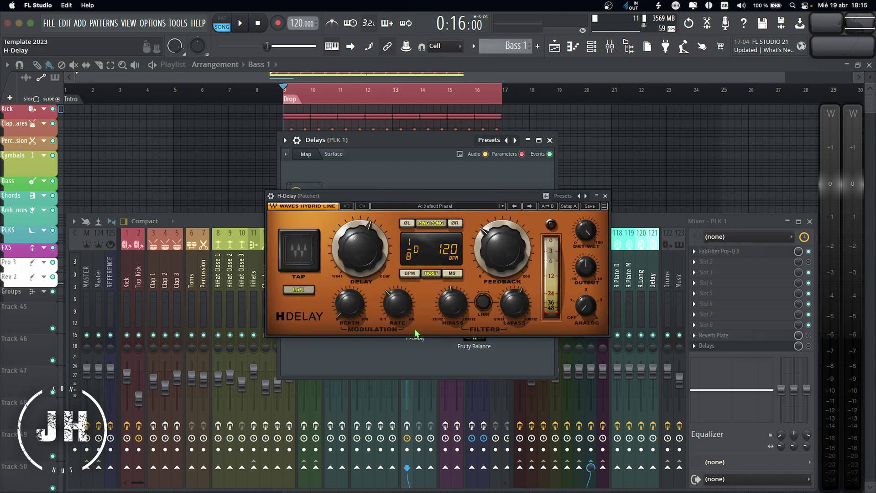
{"action": "left_click", "coordinate": [605, 195]}
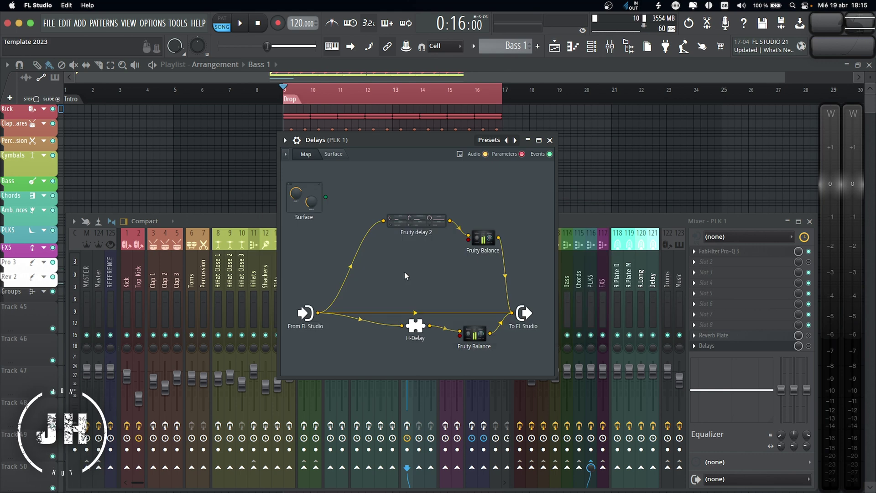
{"action": "left_click", "coordinate": [550, 140]}
Review the effect slots of the PLK 2, FX Up Medium and FX Shaker tracks and the PRO 3 and Rev2 input tracks.
{"action": "left_click", "coordinate": [418, 274]}
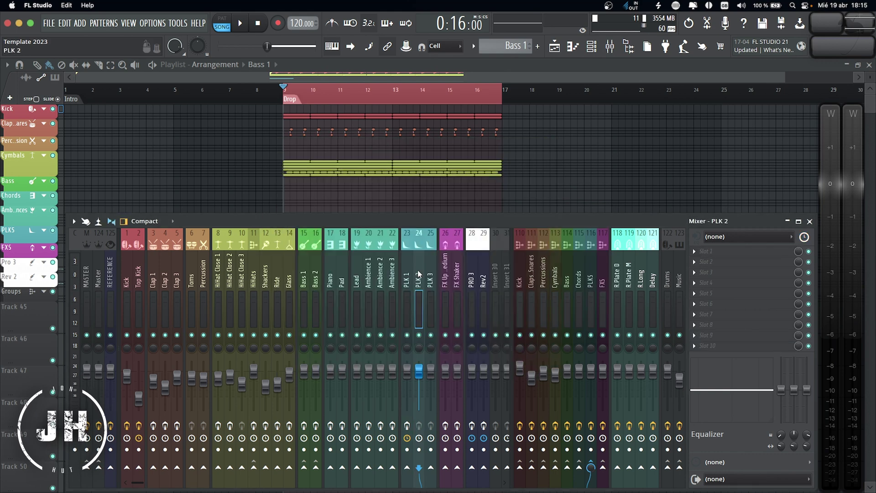
{"action": "left_click", "coordinate": [445, 273]}
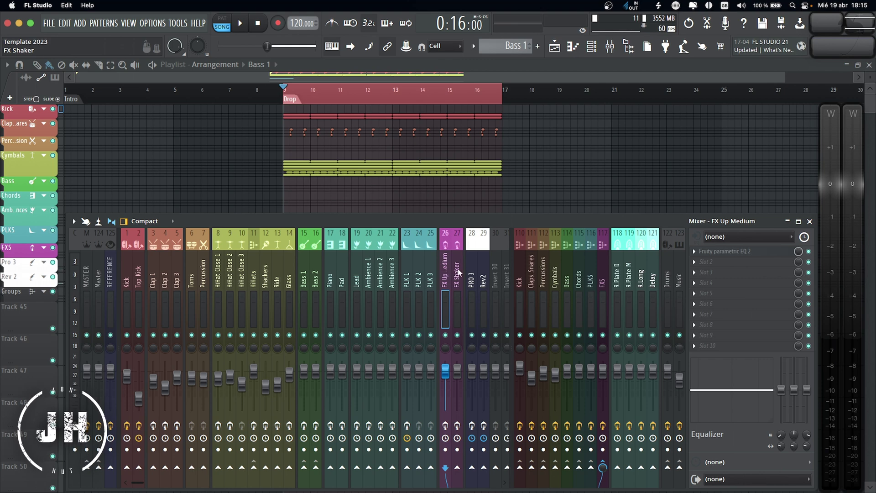
{"action": "left_click", "coordinate": [457, 273]}
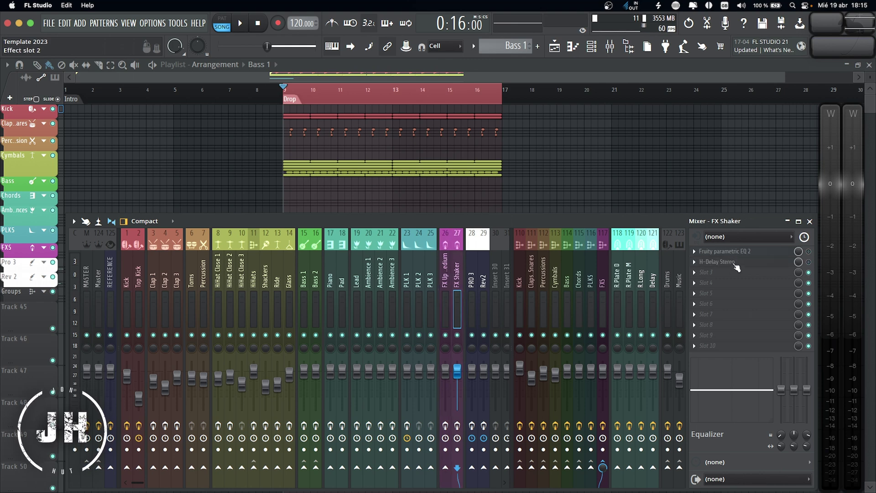
{"action": "left_click", "coordinate": [471, 269]}
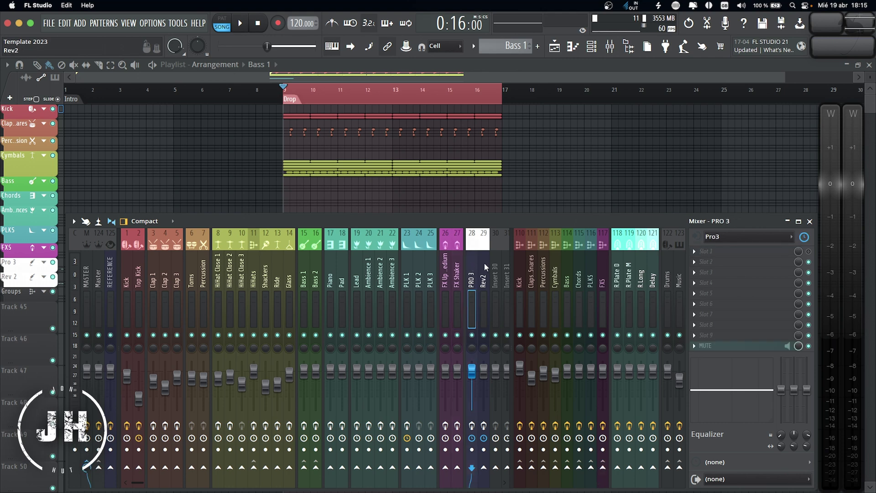
{"action": "left_click", "coordinate": [483, 266]}
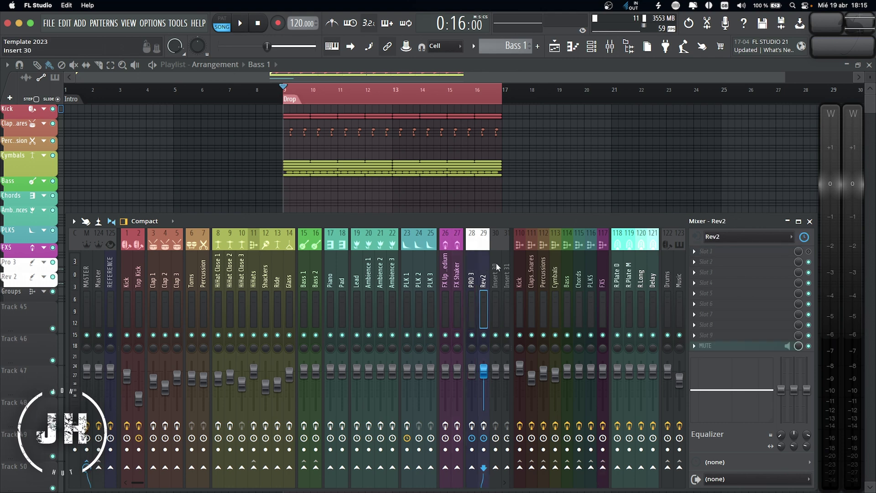
Review the effect slots of the Kick group track and inspect API-2500 Stereo on the Claps & Snares group track.
{"action": "left_click", "coordinate": [521, 264]}
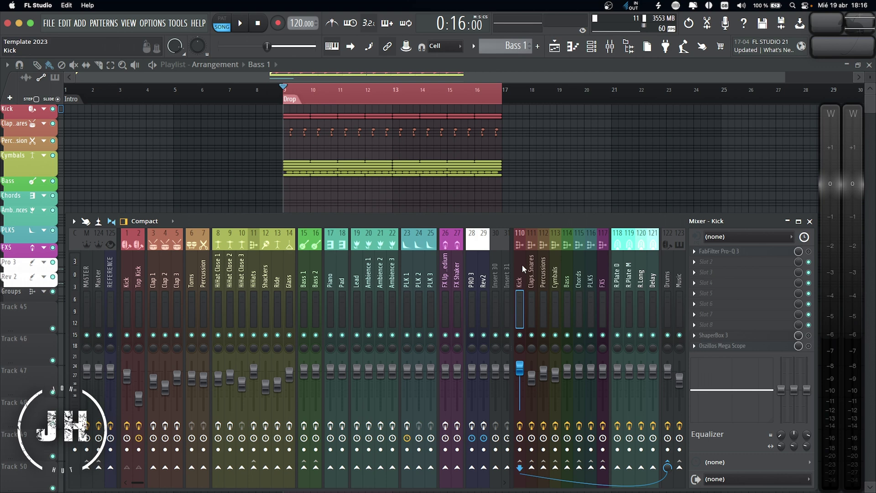
{"action": "left_click", "coordinate": [529, 269]}
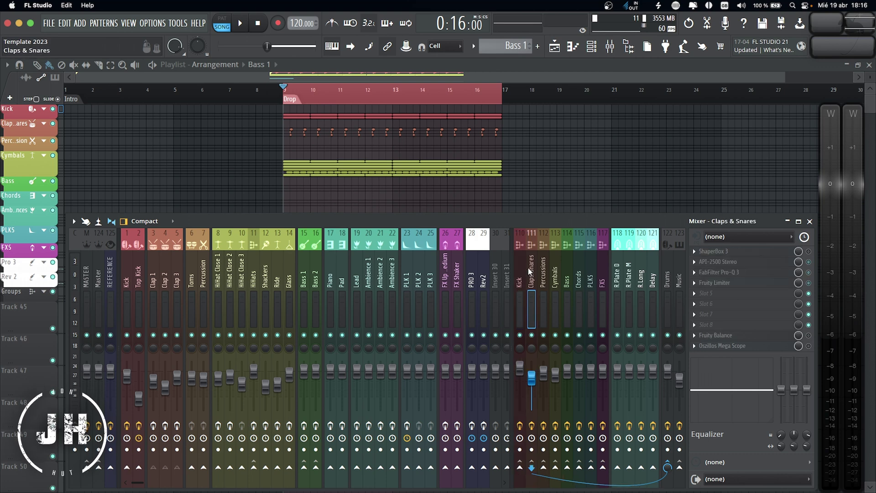
{"action": "left_click", "coordinate": [733, 262]}
{"action": "left_click", "coordinate": [732, 264]}
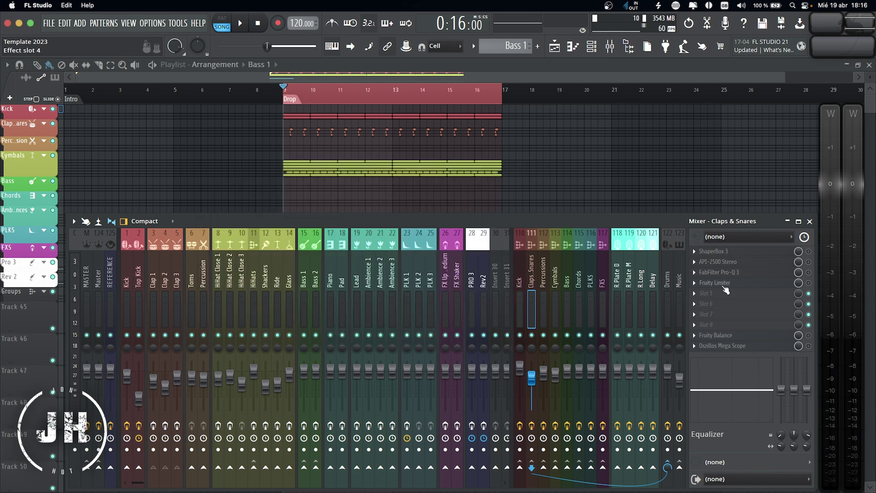
Review the Percussions group track and inspect API 2500 and Decapitator on the Cymbals group track.
{"action": "left_click", "coordinate": [543, 277]}
{"action": "left_click", "coordinate": [555, 273]}
{"action": "left_click", "coordinate": [722, 254]}
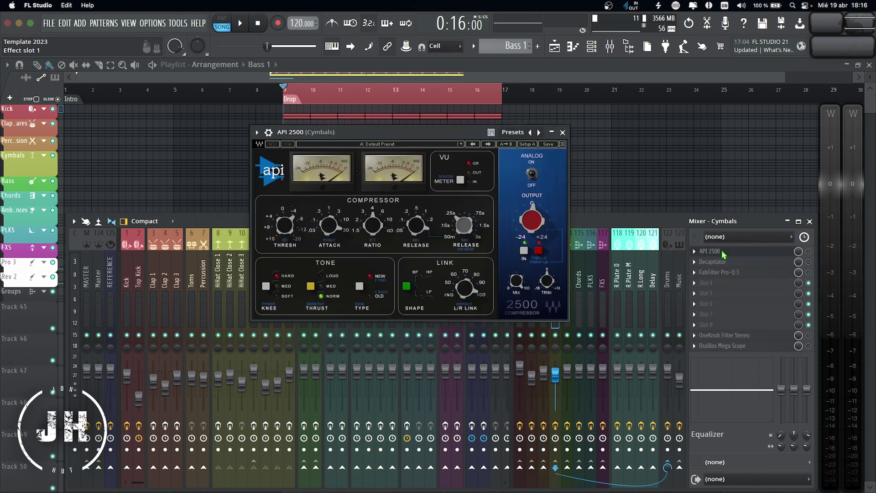
{"action": "left_click", "coordinate": [722, 251]}
{"action": "left_click", "coordinate": [721, 261]}
{"action": "left_click", "coordinate": [723, 263]}
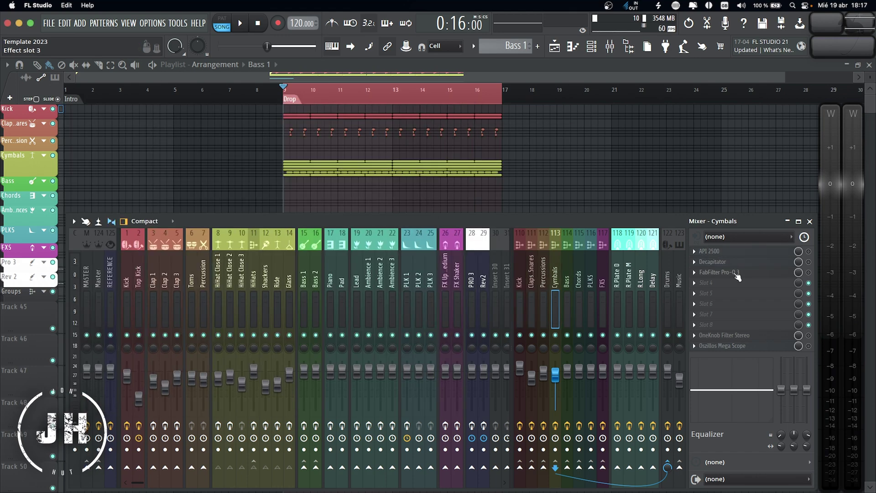
Review the effect slots of the Bass, Chords, PLKS and FXS group tracks and the Drums track.
{"action": "left_click", "coordinate": [568, 263]}
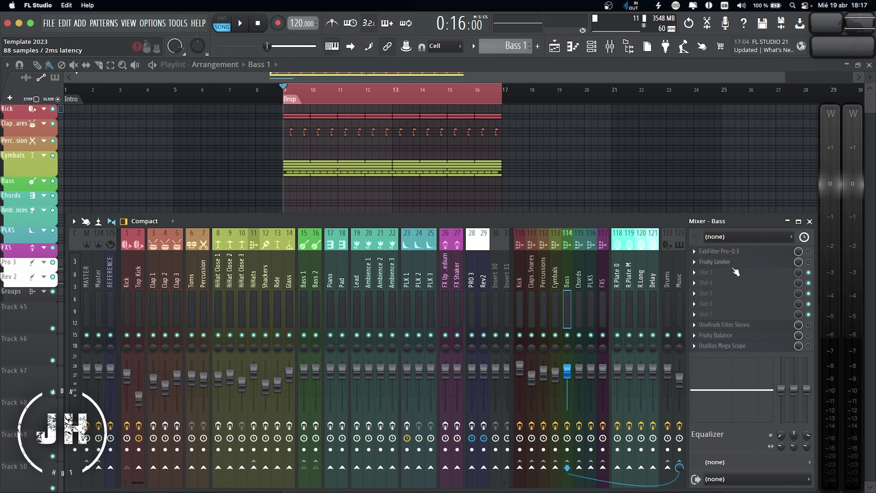
{"action": "key", "text": "Right"}
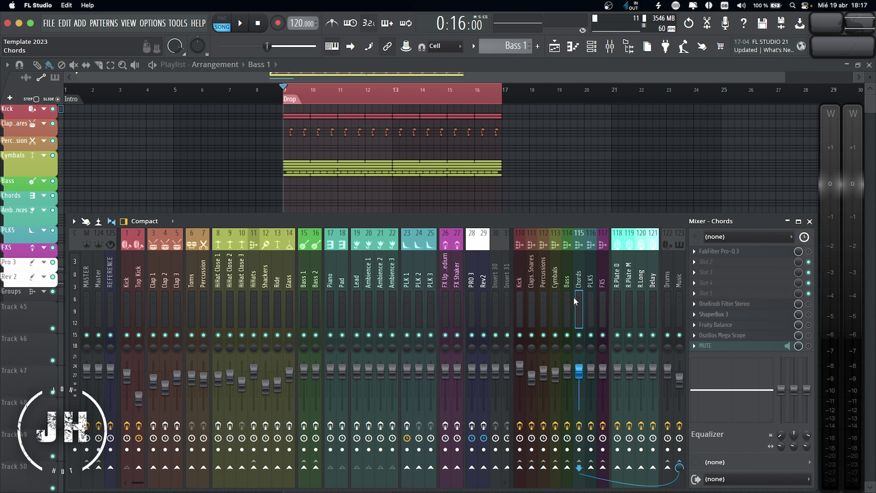
{"action": "key", "text": "Right"}
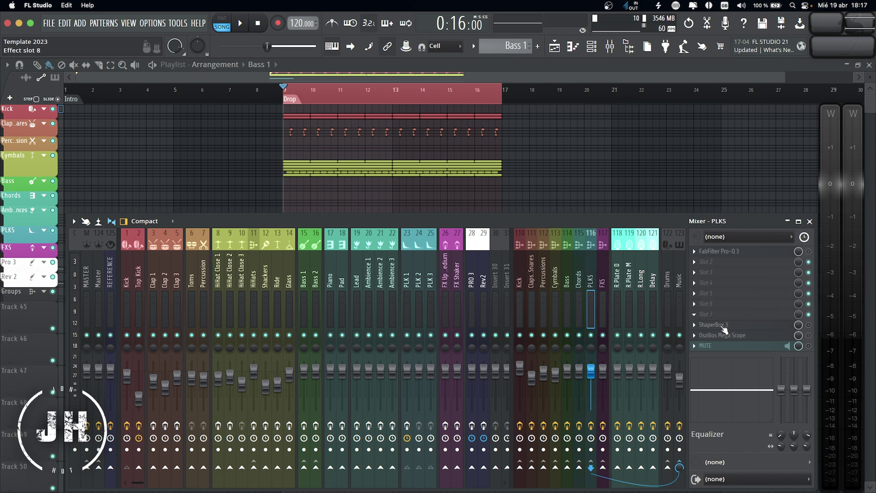
{"action": "key", "text": "Right"}
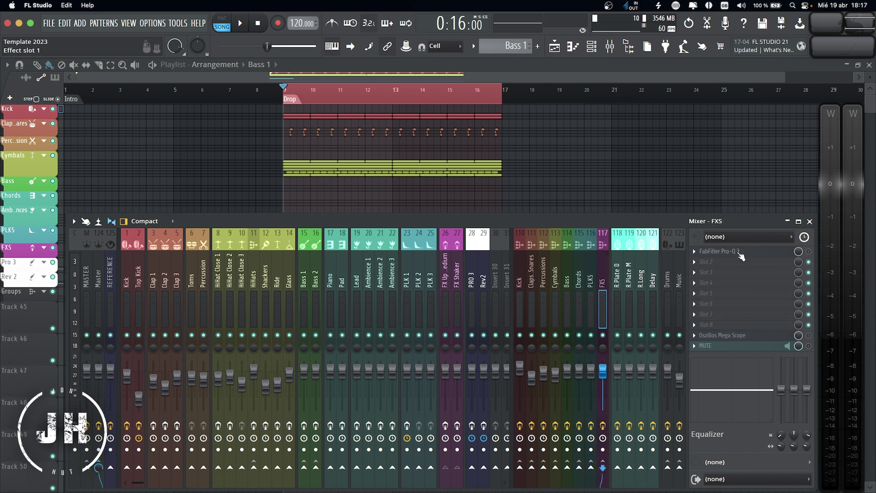
{"action": "left_click", "coordinate": [667, 274]}
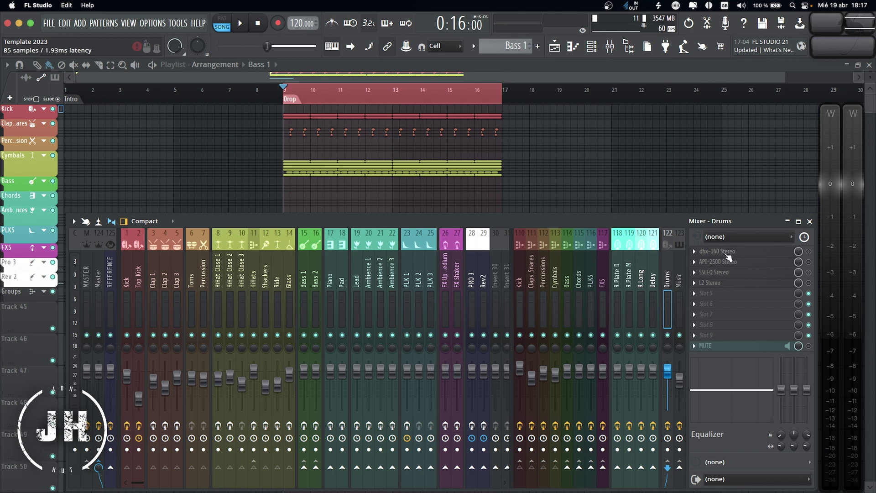
Inspect the dbx-160 Stereo, API-2500 Stereo, SSLEQ Stereo and L2 Stereo effects on the Drums track.
{"action": "left_click", "coordinate": [725, 253]}
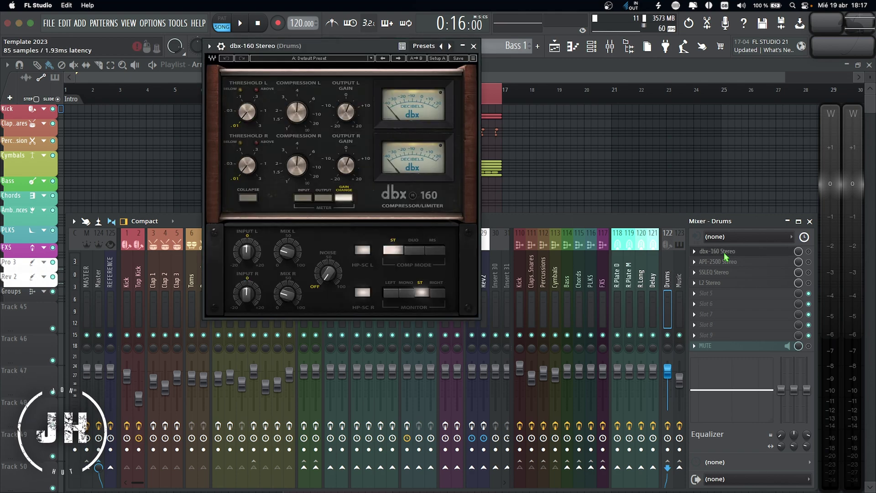
{"action": "left_click", "coordinate": [725, 261]}
{"action": "left_click", "coordinate": [721, 272]}
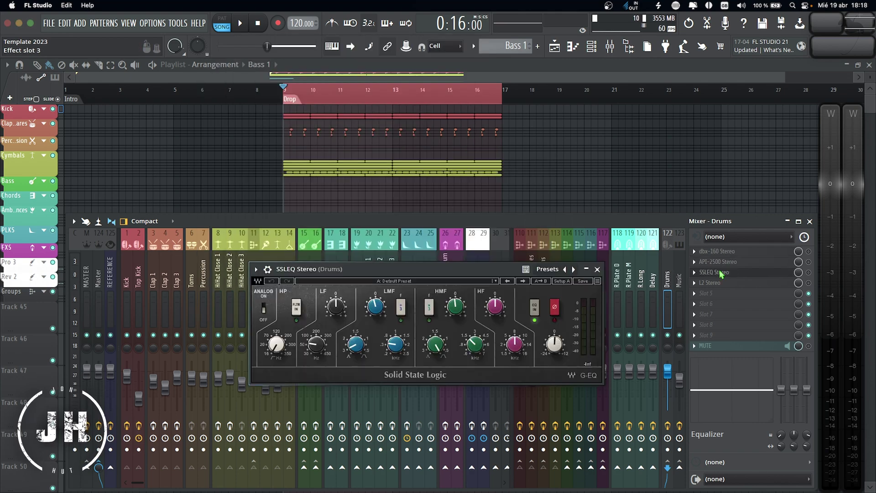
{"action": "left_click", "coordinate": [714, 283]}
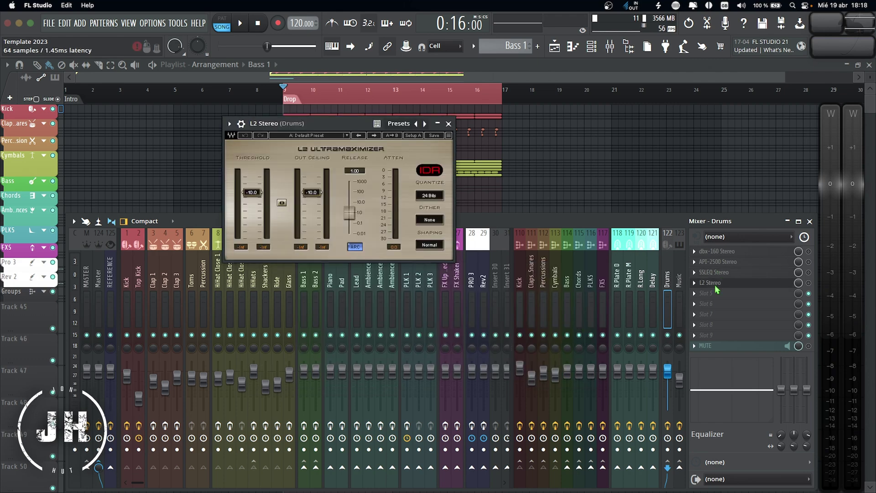
Inspect Shadow Hills Mastering Compressor, FabFilter Pro-MB and FabFilter Pro-L 2 on the Music track.
{"action": "left_click", "coordinate": [678, 273]}
{"action": "left_click", "coordinate": [726, 254]}
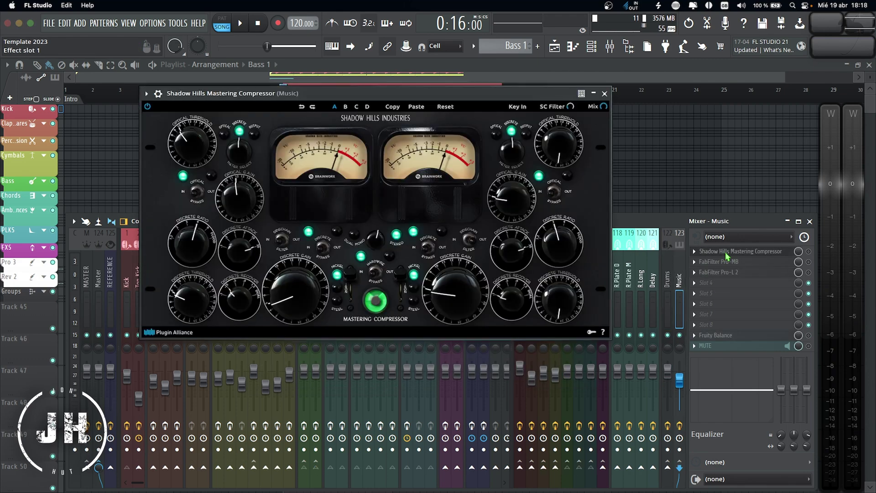
{"action": "left_click", "coordinate": [726, 261]}
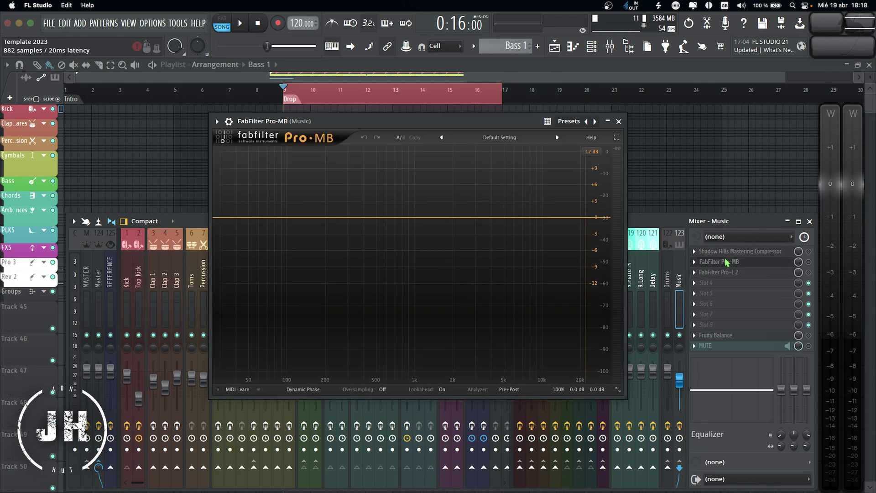
{"action": "left_click", "coordinate": [726, 262]}
{"action": "left_click", "coordinate": [726, 271]}
{"action": "left_click", "coordinate": [726, 272]}
Inspect REFSEND on the REFERENCE track and the REFERENCE plugin on the MASTER track.
{"action": "left_click", "coordinate": [112, 275]}
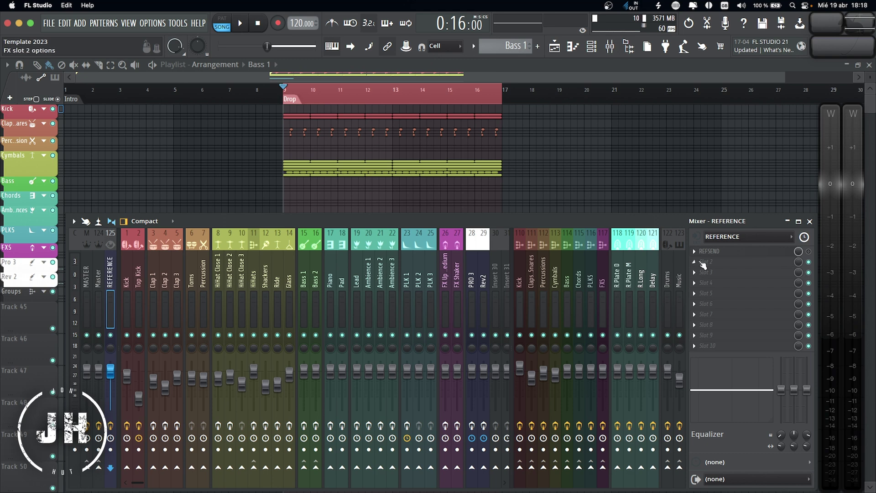
{"action": "left_click", "coordinate": [727, 250]}
{"action": "left_click", "coordinate": [727, 251]}
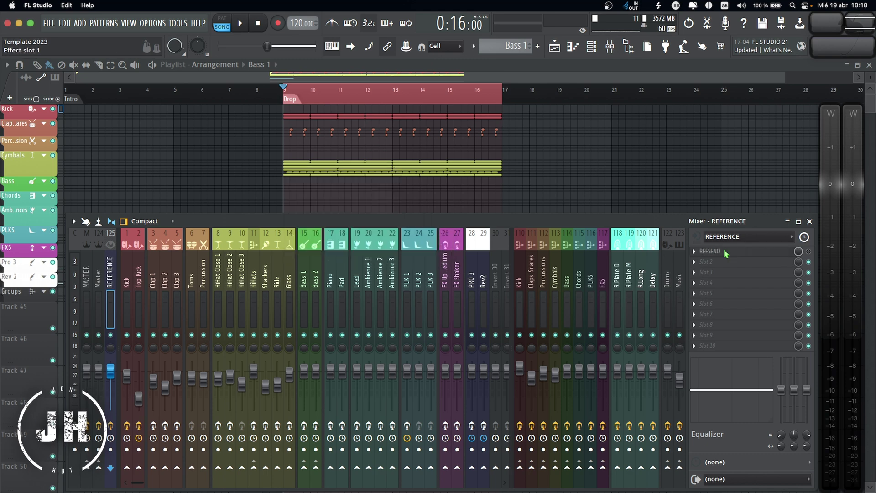
{"action": "left_click", "coordinate": [86, 276]}
{"action": "left_click", "coordinate": [734, 263]}
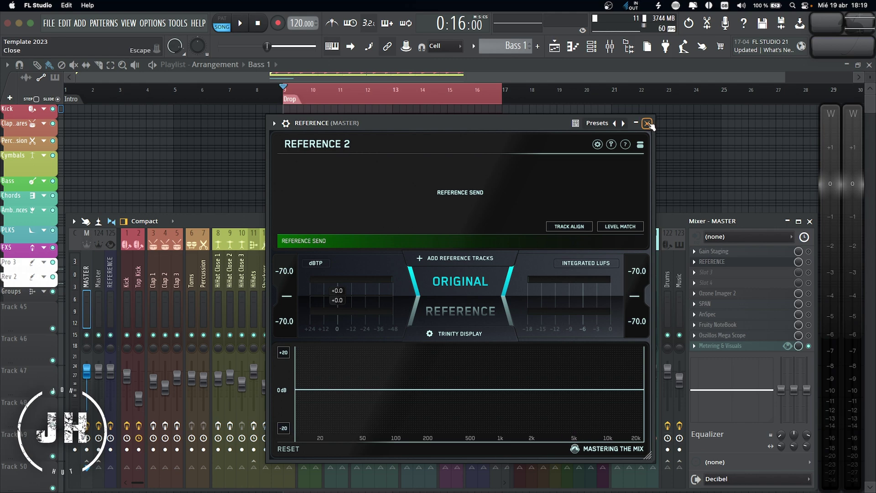
Review the REFERENCE track's input options, choosing the stereo REFERENCE input, and view the system's sound output devices.
{"action": "left_click", "coordinate": [110, 274]}
{"action": "left_click", "coordinate": [746, 236]}
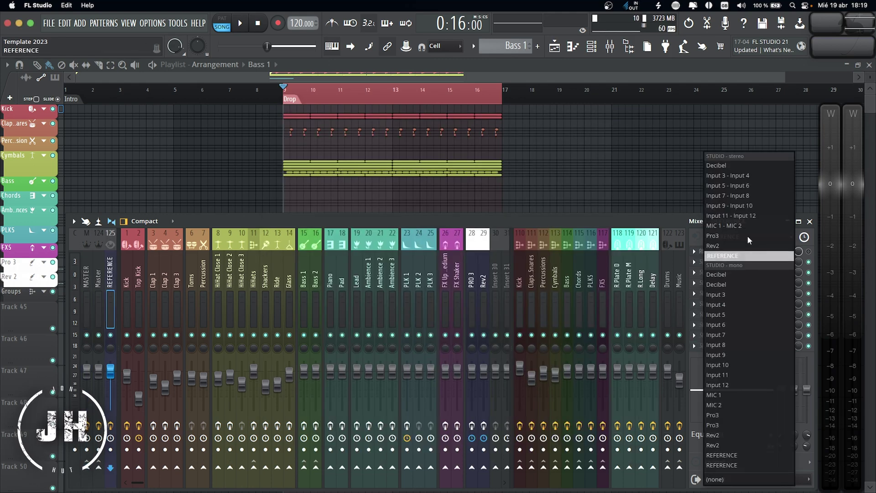
{"action": "left_click", "coordinate": [722, 256]}
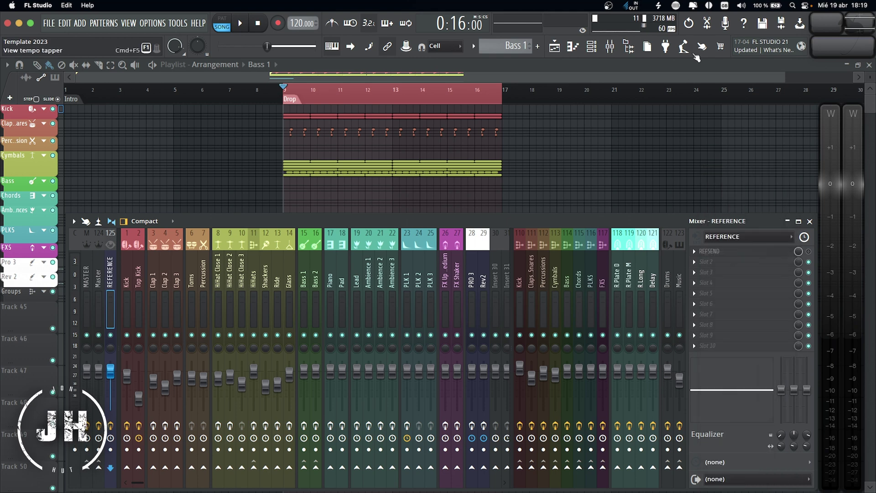
{"action": "left_click", "coordinate": [740, 5]}
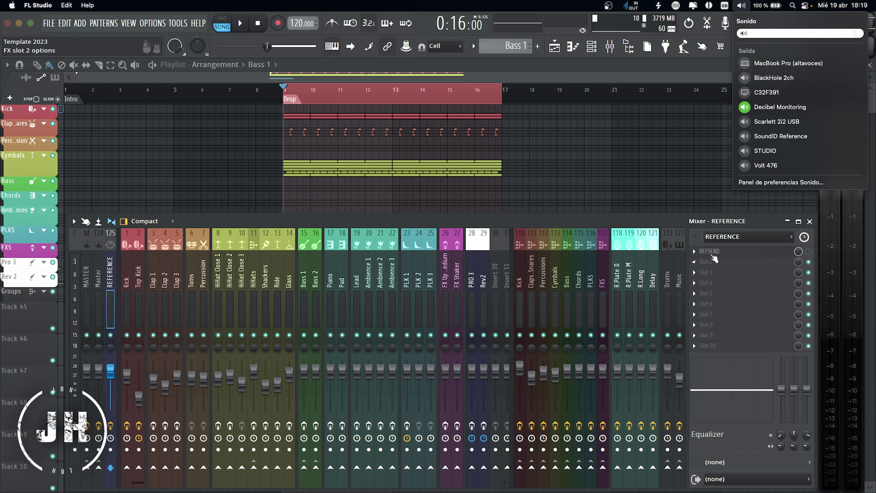
{"action": "left_click", "coordinate": [680, 221]}
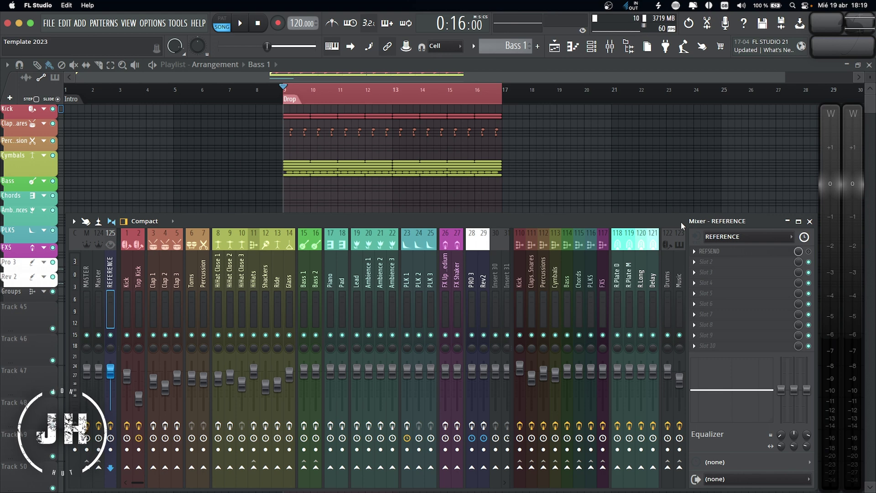
Inspect 337 Stereo, SSLComp Stereo, FabFilter Pro-MB, StudioRack and FabFilter Pro-L 2 on the Master track (insert 124).
{"action": "key", "text": "Left"}
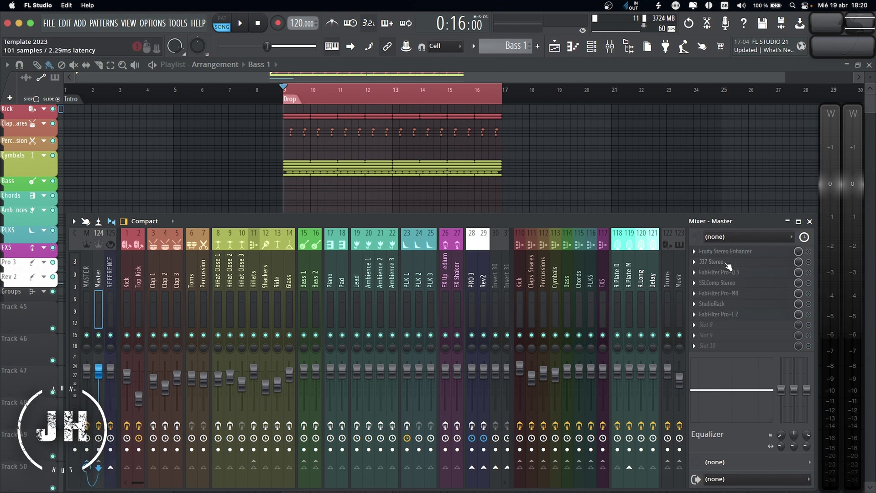
{"action": "left_click", "coordinate": [724, 262]}
{"action": "left_click", "coordinate": [724, 262]}
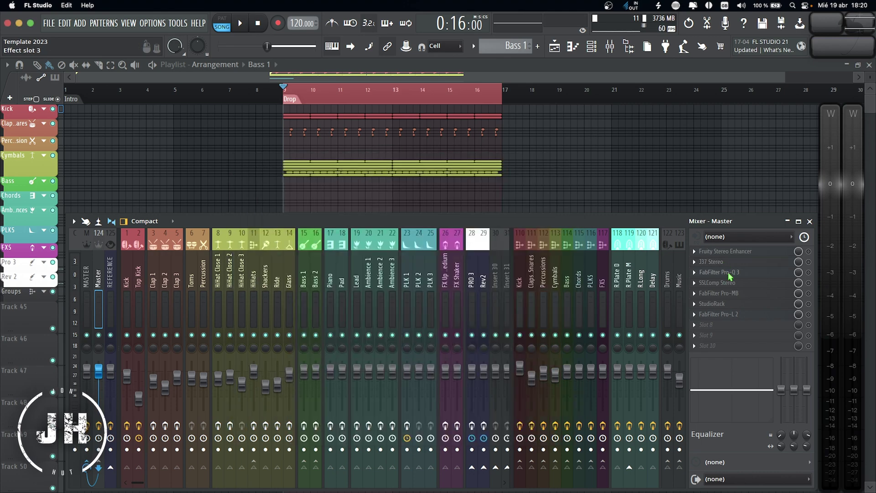
{"action": "left_click", "coordinate": [729, 282]}
{"action": "left_click", "coordinate": [729, 293]}
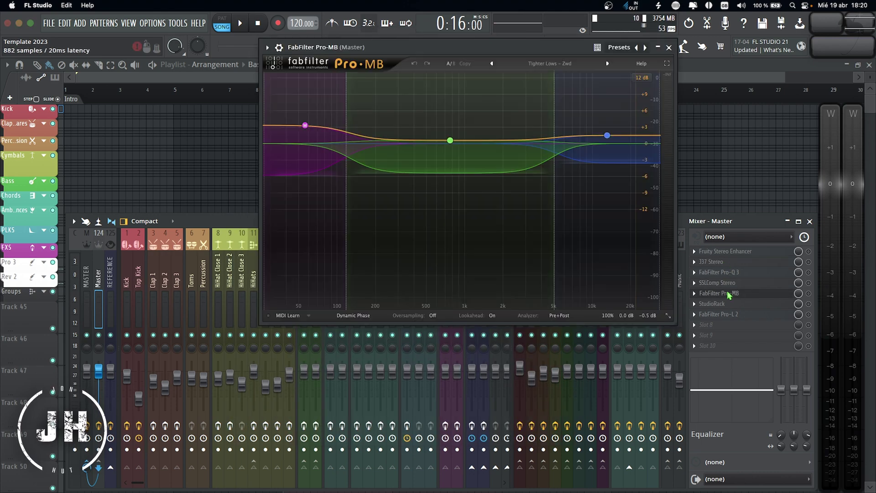
{"action": "left_click", "coordinate": [729, 293]}
{"action": "left_click", "coordinate": [713, 303]}
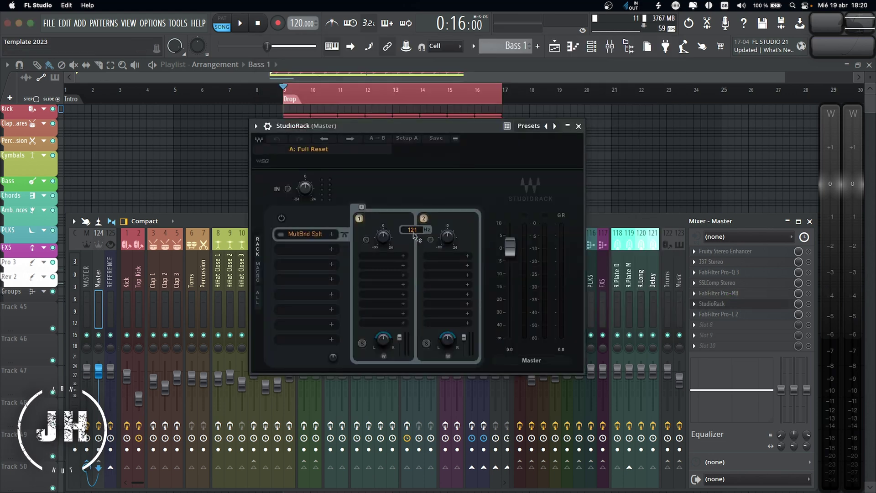
{"action": "left_click", "coordinate": [717, 315]}
Inspect the Gain Staging Patcher map on the MASTER track and close it.
{"action": "left_click", "coordinate": [89, 261]}
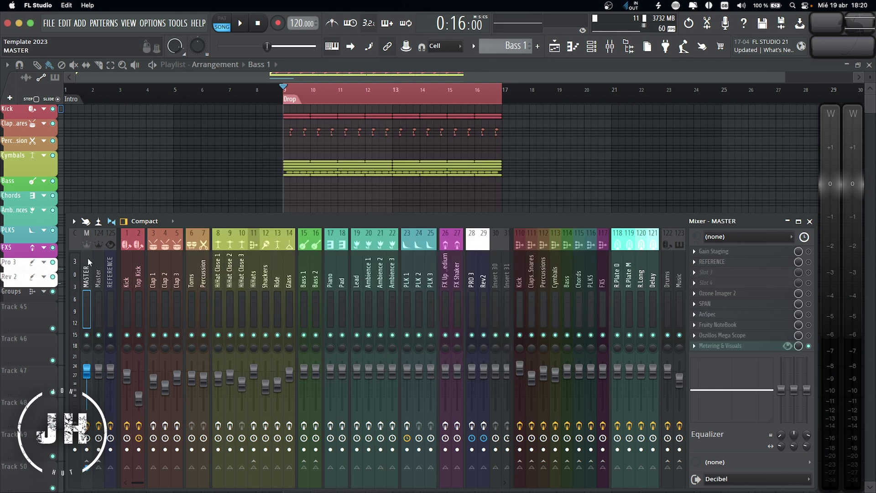
{"action": "left_click", "coordinate": [760, 254]}
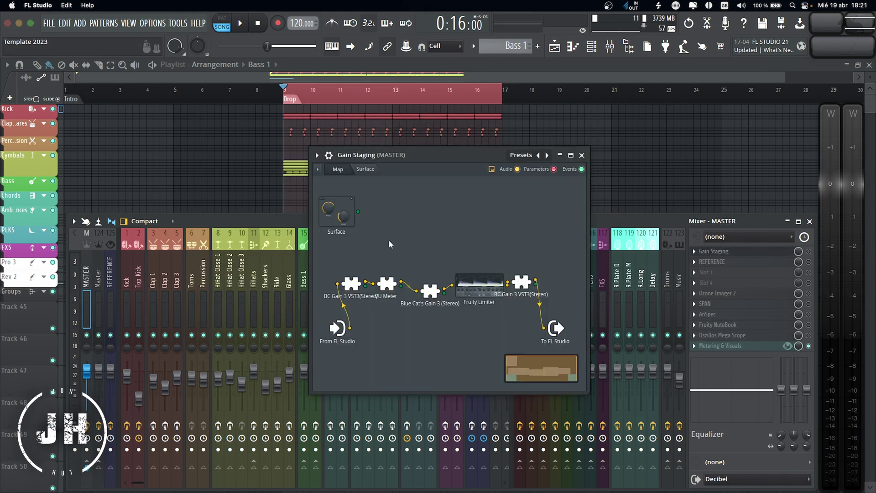
{"action": "left_click", "coordinate": [587, 152]}
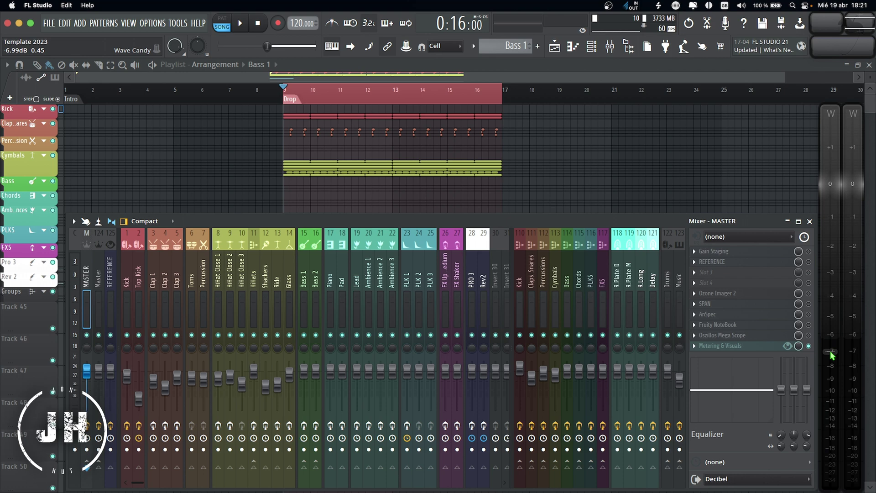
Solo the Kick track in the playlist's Kick group and play the drop to check its level on the meter.
{"action": "left_click", "coordinate": [45, 111]}
{"action": "right_click", "coordinate": [52, 141]}
{"action": "key", "text": "space"}
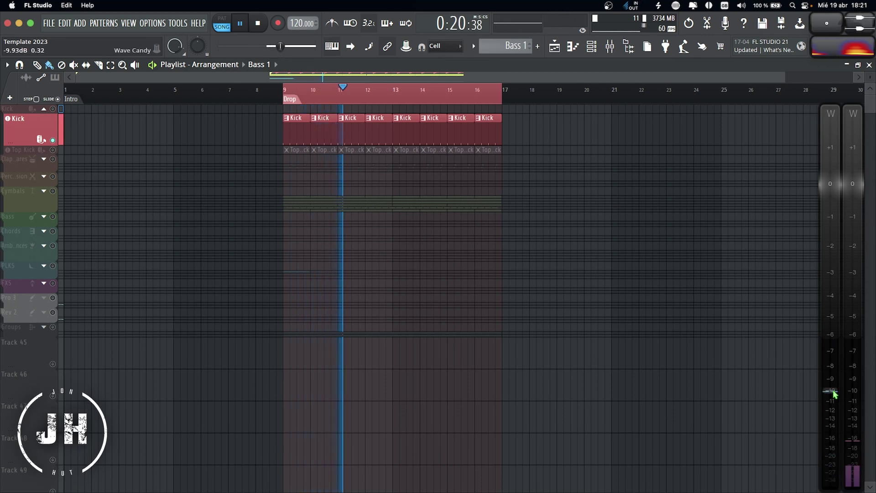
{"action": "key", "text": "space"}
Enable Gain Staging on the MASTER track and play the soloed kick again to compare its level.
{"action": "key", "text": "F9"}
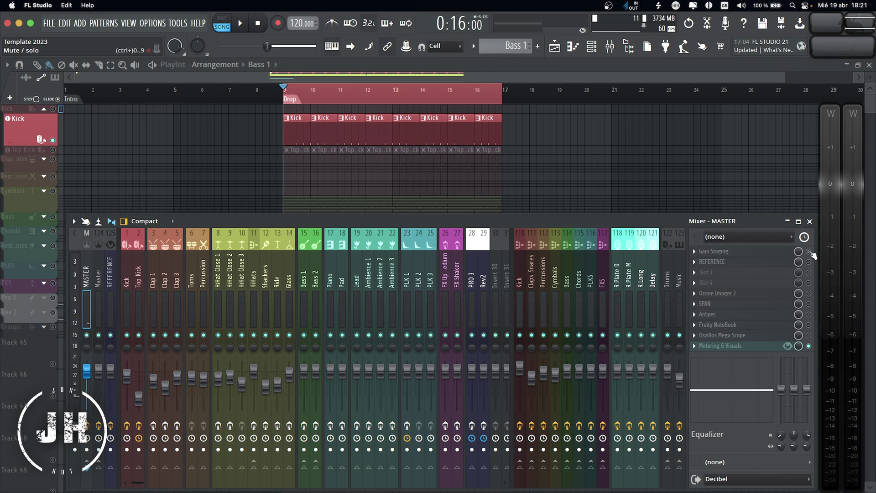
{"action": "key", "text": "space"}
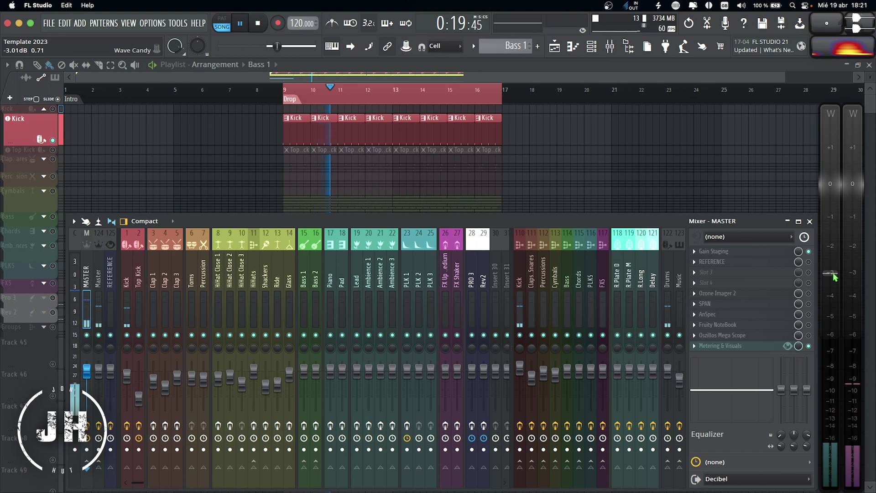
{"action": "key", "text": "space"}
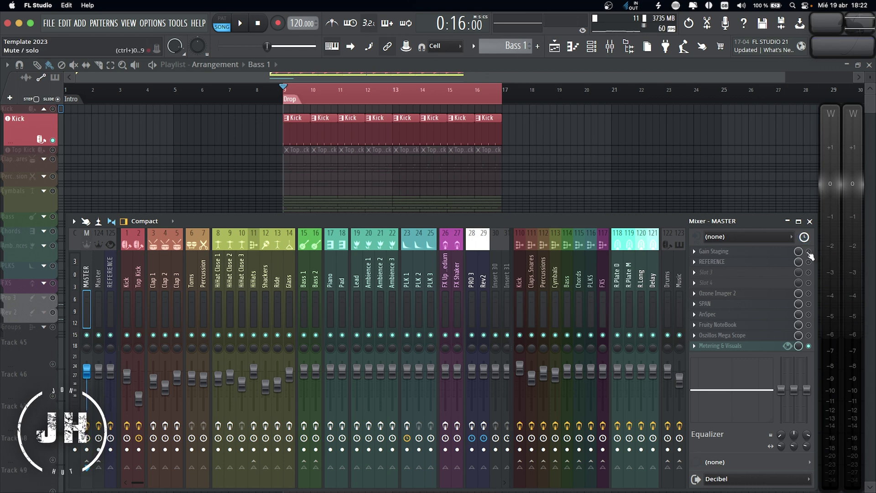
Inspect the REFERENCE, Ozone Imager 2 and SPAN plugins on the MASTER track, closing each one.
{"action": "left_click", "coordinate": [739, 264]}
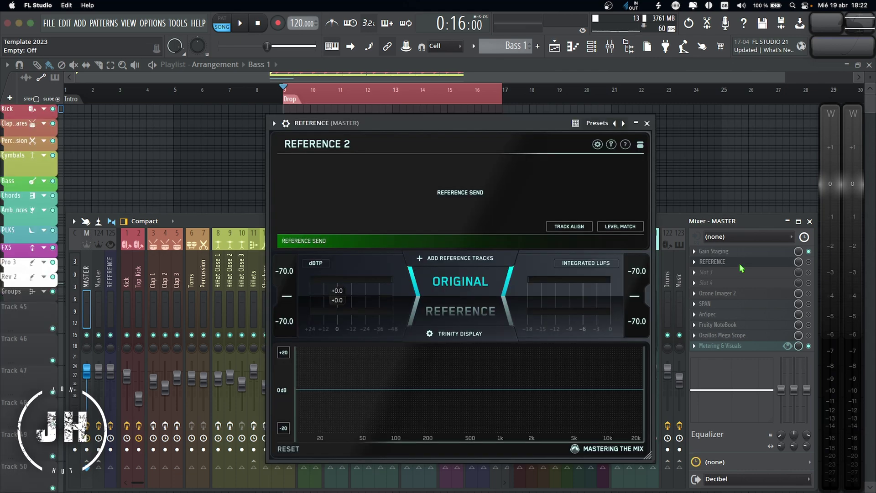
{"action": "left_click", "coordinate": [646, 123]}
{"action": "left_click", "coordinate": [729, 296]}
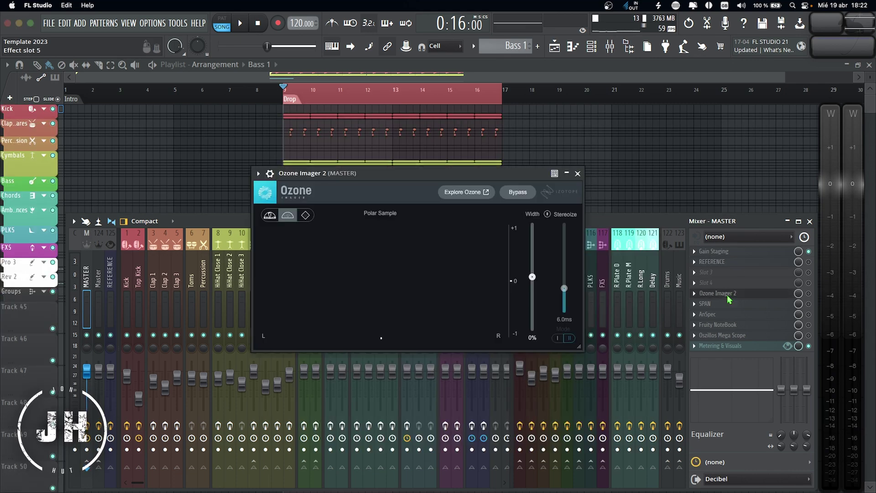
{"action": "left_click", "coordinate": [729, 299]}
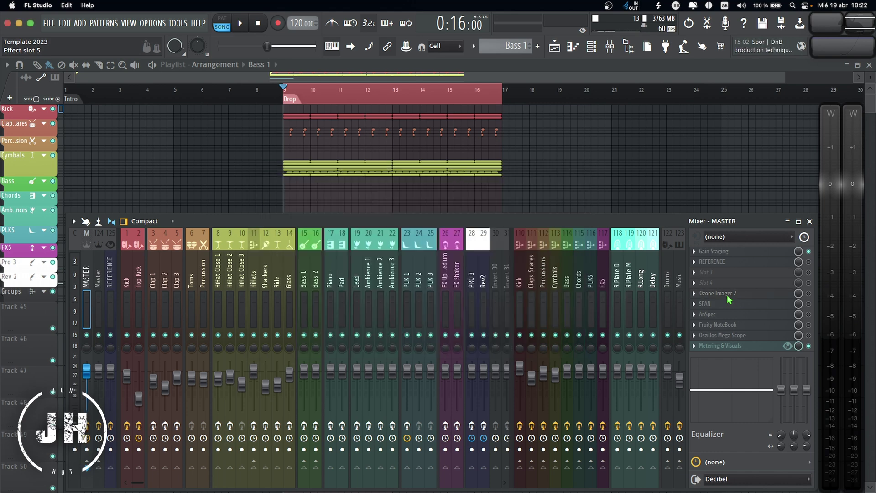
{"action": "left_click", "coordinate": [721, 303]}
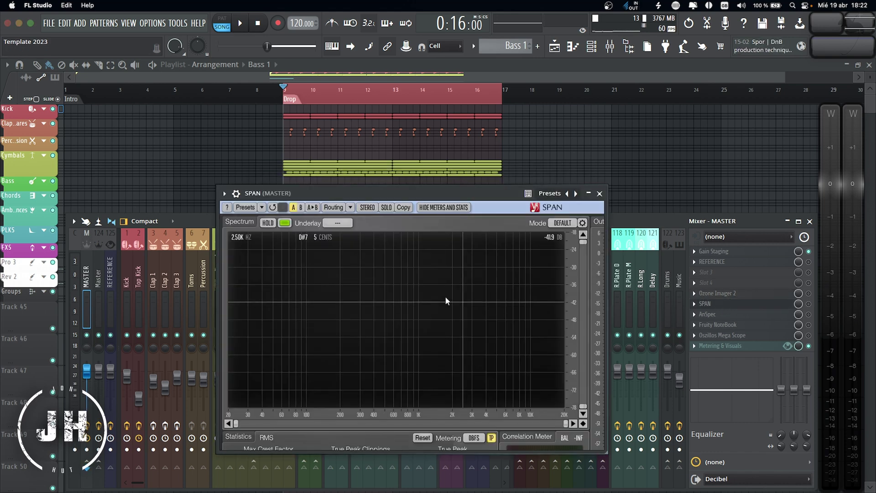
{"action": "left_click", "coordinate": [600, 193]}
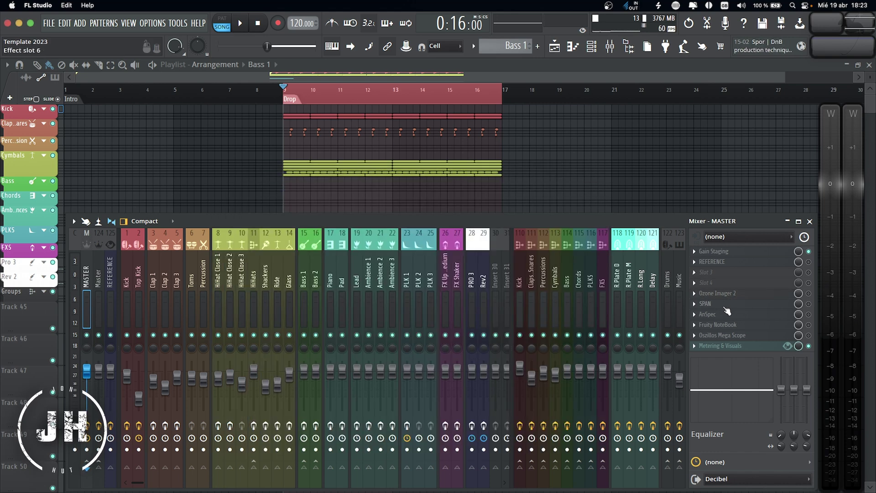
Inspect the Metering & Visuals Patcher map on the MASTER track and close it.
{"action": "left_click", "coordinate": [725, 346]}
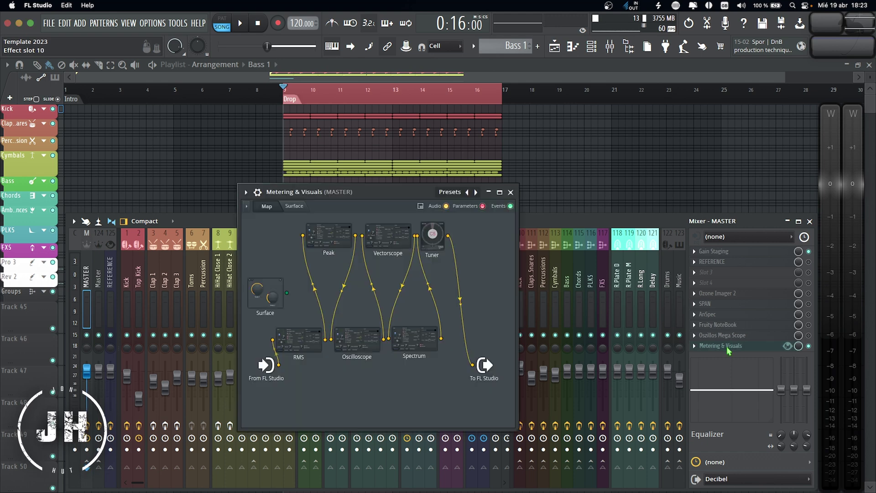
{"action": "left_click_drag", "start_coordinate": [367, 196], "coordinate": [370, 190]}
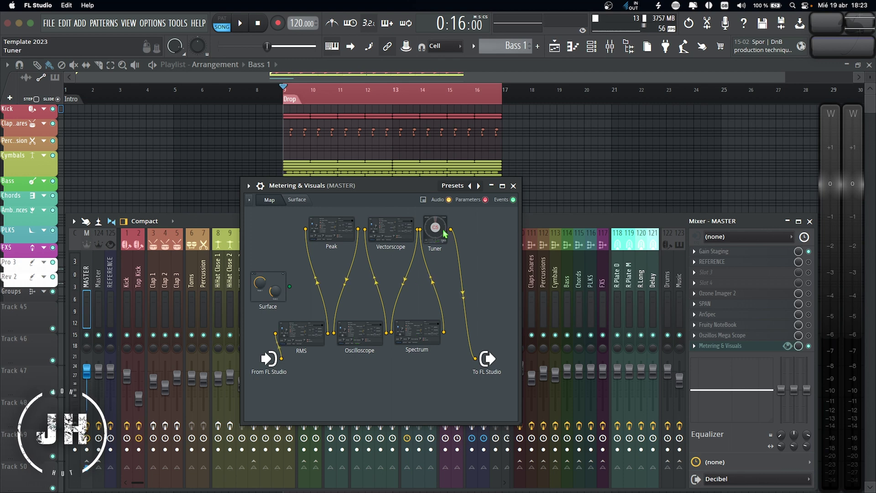
{"action": "left_click", "coordinate": [513, 186]}
Review the R.Plate D and R.Plate M reverb sends, inspect ValhallaVintageVerb on R.Plate D, and view the R.Long effect slots.
{"action": "left_click", "coordinate": [619, 274]}
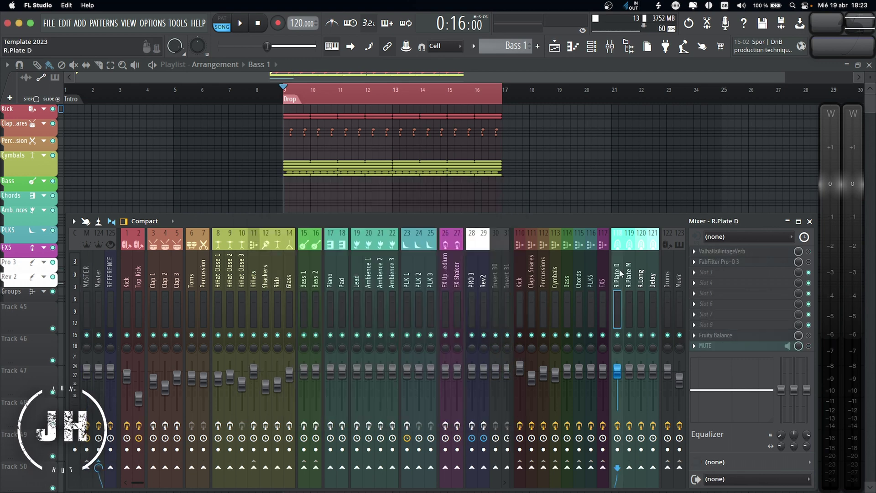
{"action": "left_click", "coordinate": [630, 275], "text": "ctrl"}
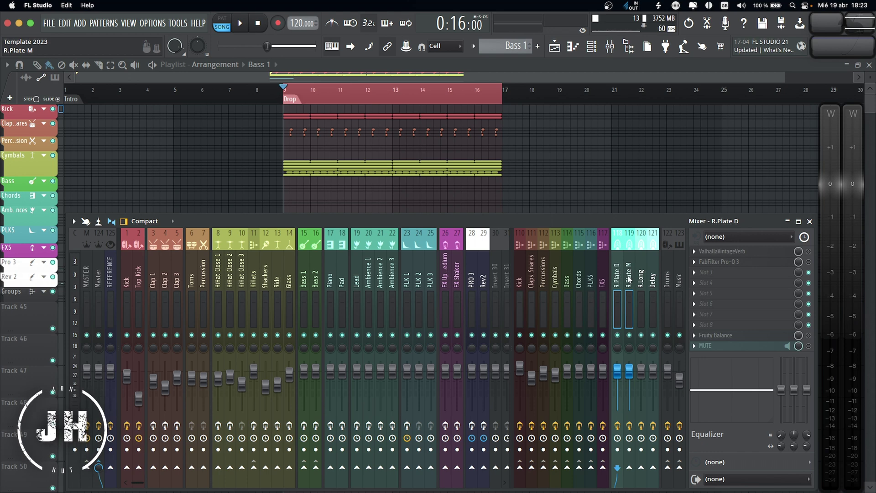
{"action": "left_click", "coordinate": [617, 273]}
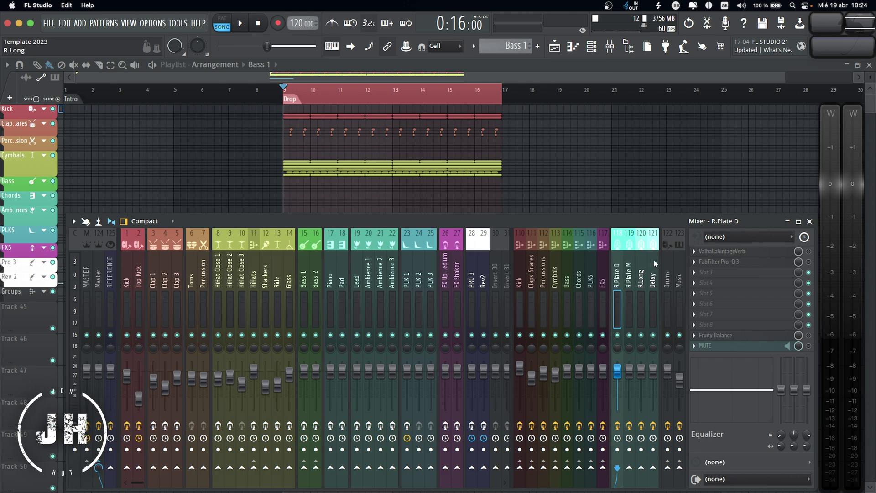
{"action": "left_click", "coordinate": [727, 251]}
{"action": "left_click", "coordinate": [728, 251]}
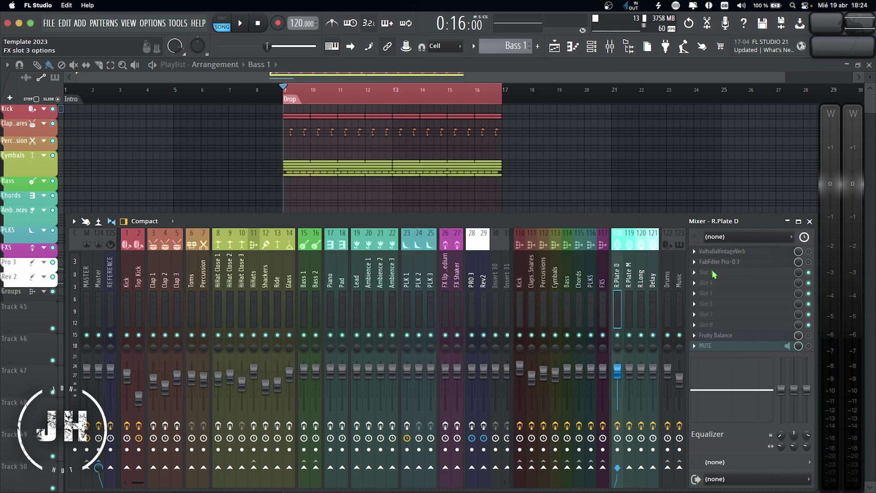
{"action": "left_click", "coordinate": [641, 274]}
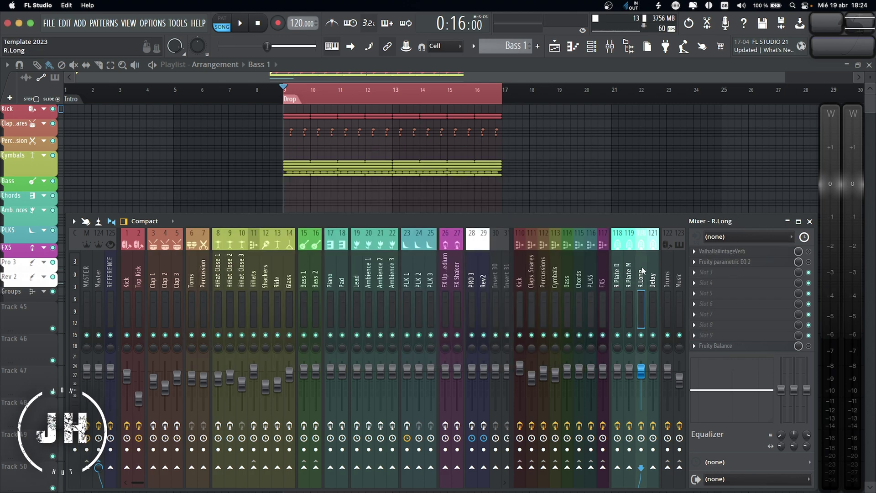
Inspect ValhallaVintageVerb on the R.Long send and H-Delay Stereo on the Delay send, closing each plugin.
{"action": "left_click", "coordinate": [735, 252]}
{"action": "left_click", "coordinate": [732, 252]}
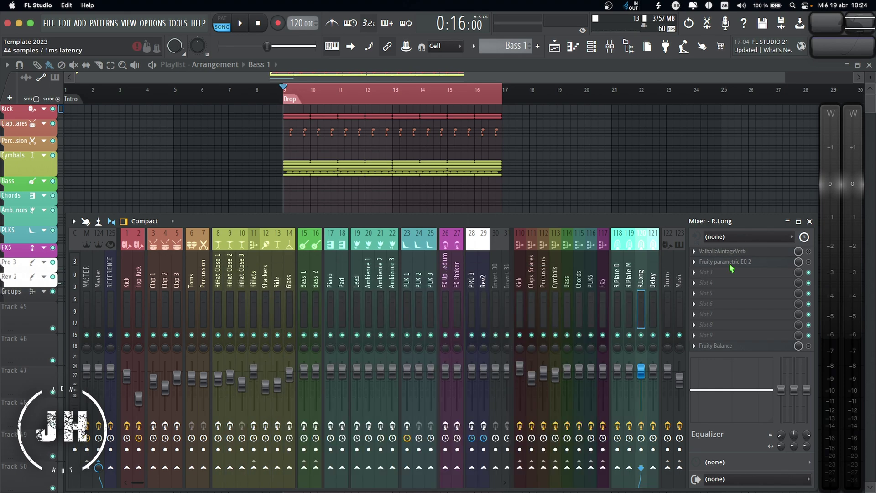
{"action": "key", "text": "Right"}
{"action": "left_click", "coordinate": [729, 252]}
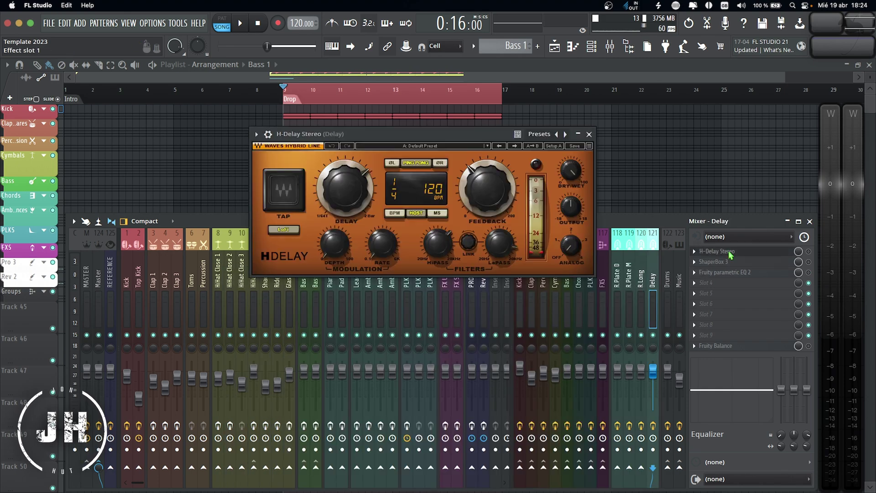
{"action": "left_click", "coordinate": [730, 252]}
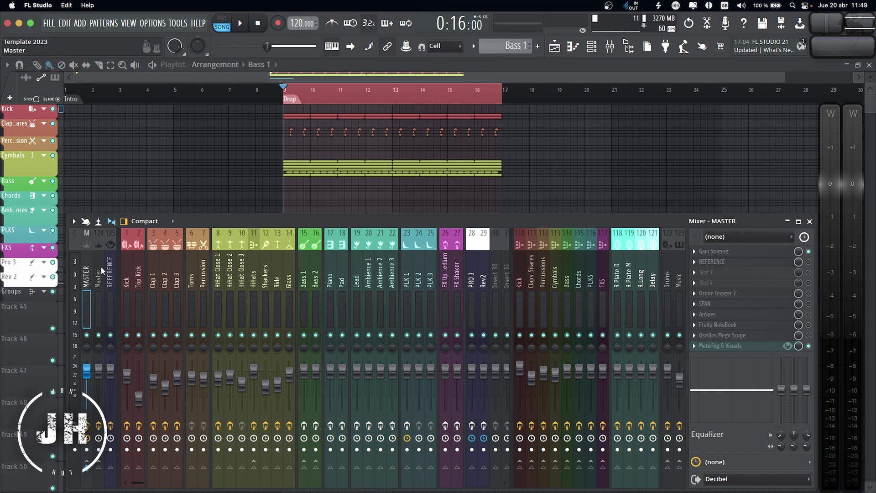
Solo and play the Kick playlist group while enabling API-550B Mono and ShaperBox 3 on the Kick mixer track.
{"action": "right_click", "coordinate": [52, 109]}
{"action": "key", "text": "space"}
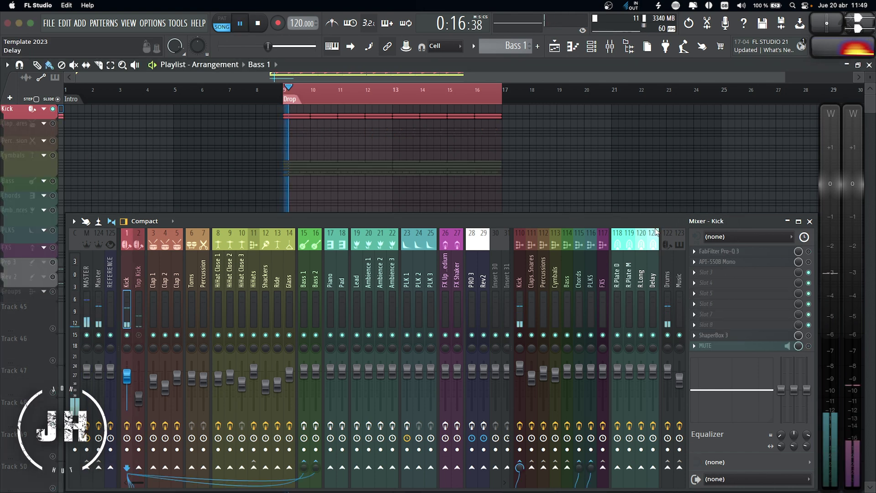
{"action": "left_click", "coordinate": [808, 262]}
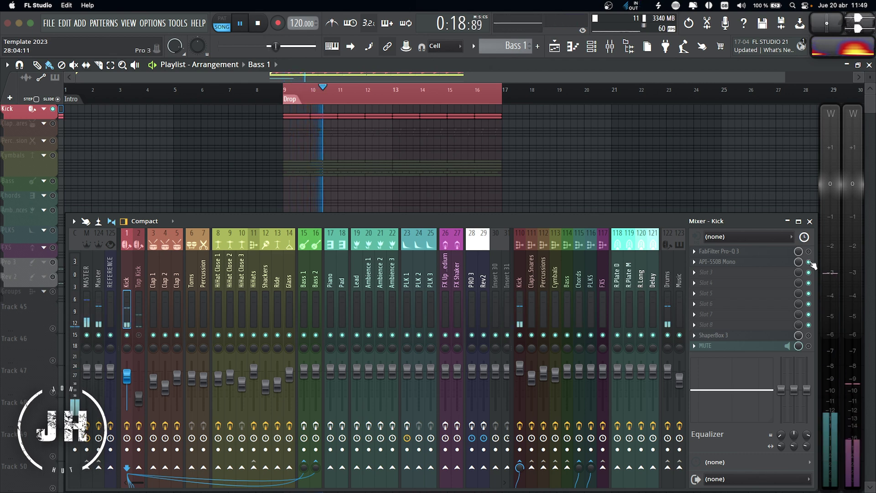
{"action": "left_click", "coordinate": [808, 336]}
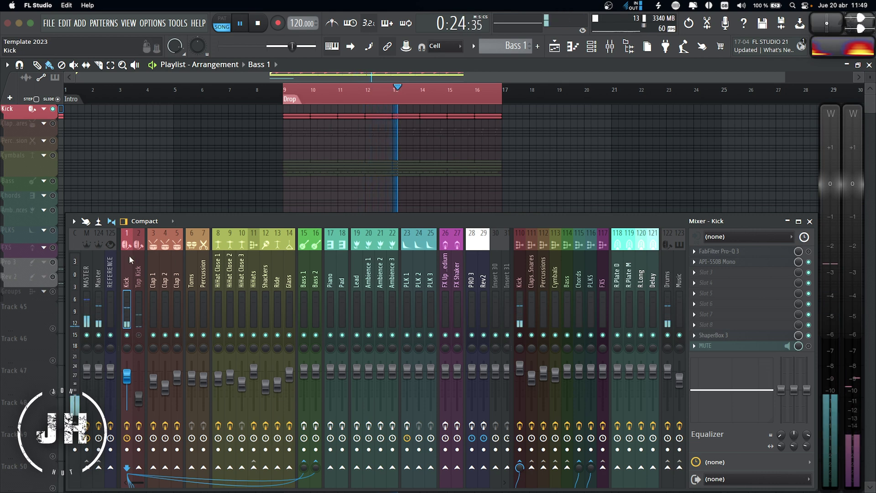
{"action": "key", "text": "space"}
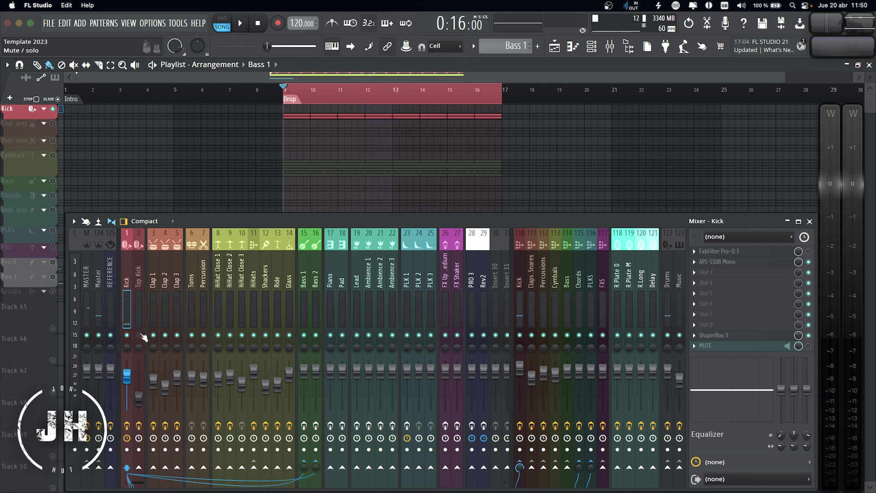
Solo and play the Top Kick track while enabling its FabFilter Pro-Q 3, Fruity Limiter and ShaperBox 3 effects.
{"action": "right_click", "coordinate": [140, 335]}
{"action": "key", "text": "space"}
{"action": "left_click", "coordinate": [140, 270]}
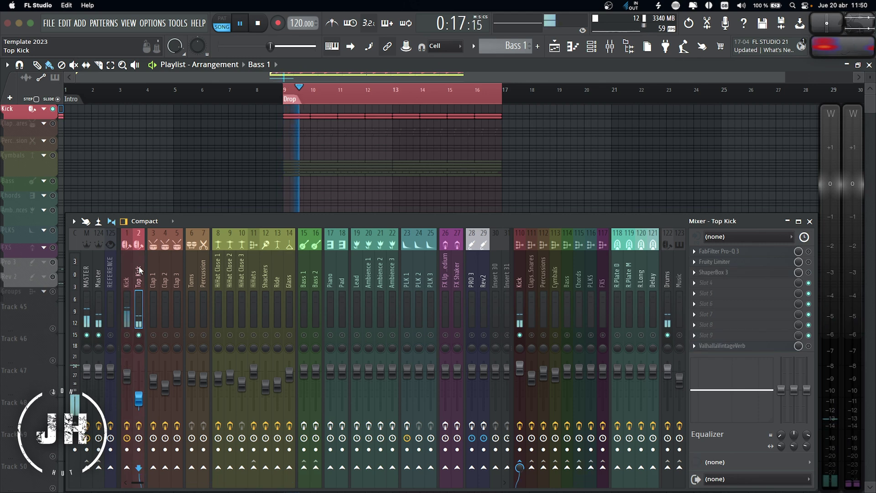
{"action": "left_click", "coordinate": [808, 251]}
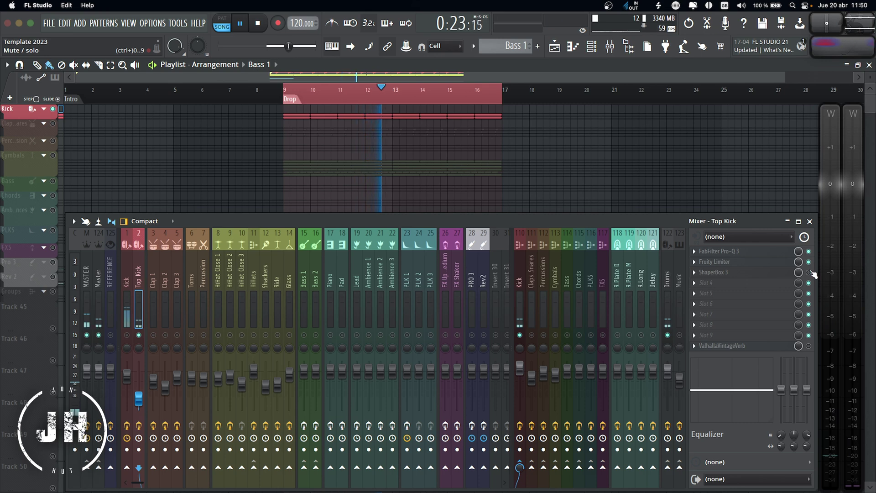
{"action": "left_click", "coordinate": [809, 273]}
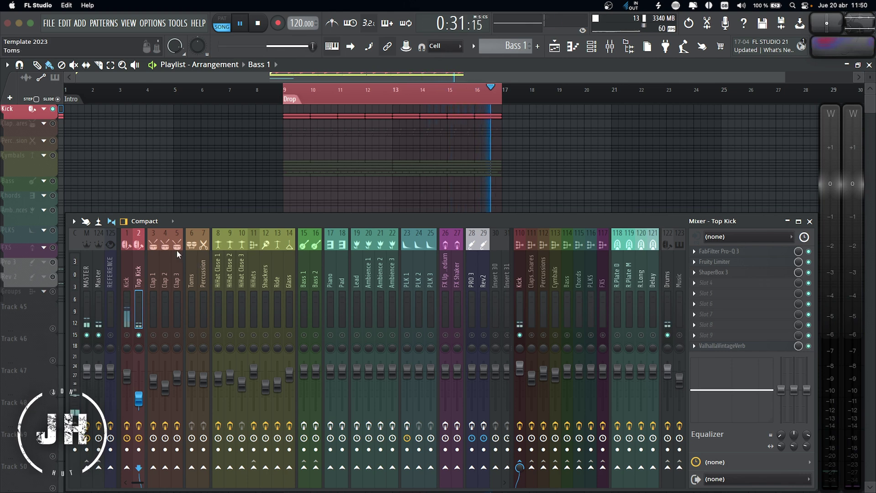
{"action": "key", "text": "space"}
Solo and play the claps and snares playlist group while enabling Fruity parametric EQ 2, ShaperBox 3 and LFO Dynamic on Clap 1.
{"action": "right_click", "coordinate": [53, 124]}
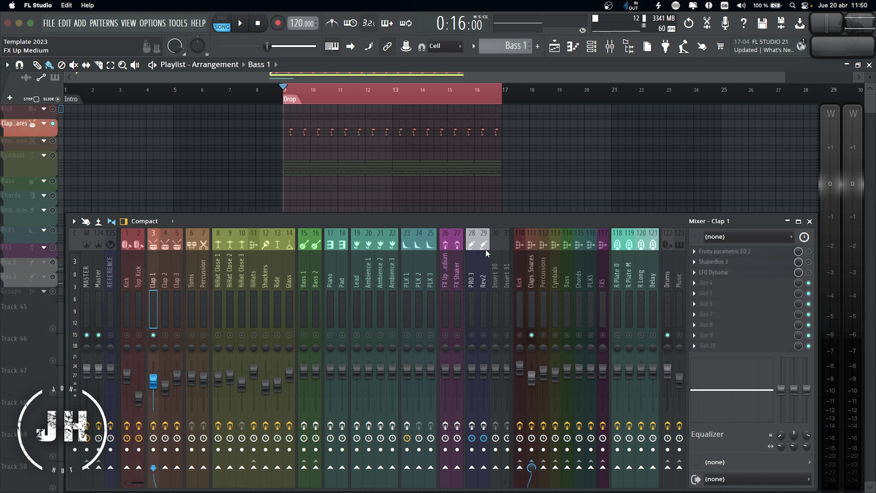
{"action": "key", "text": "space"}
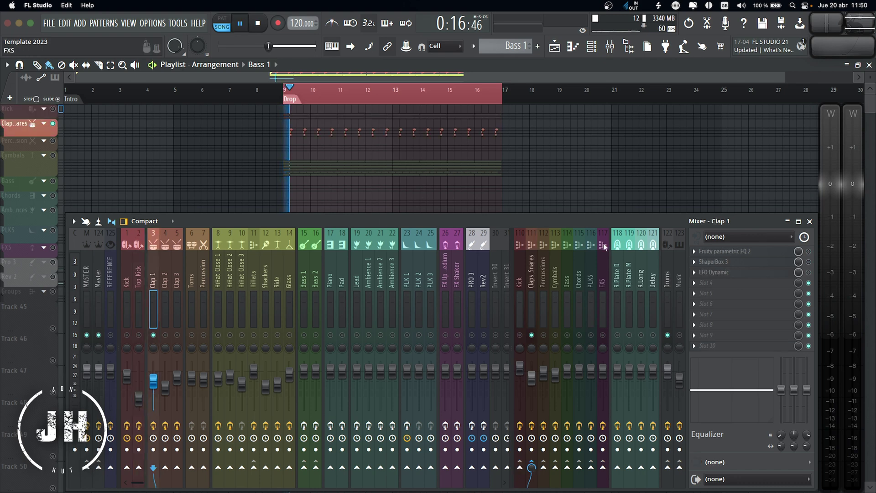
{"action": "left_click", "coordinate": [808, 251]}
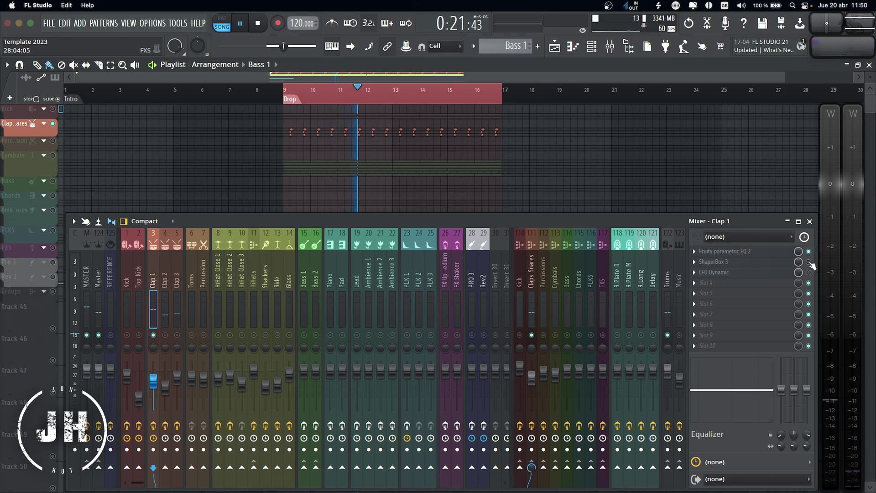
{"action": "left_click", "coordinate": [808, 262]}
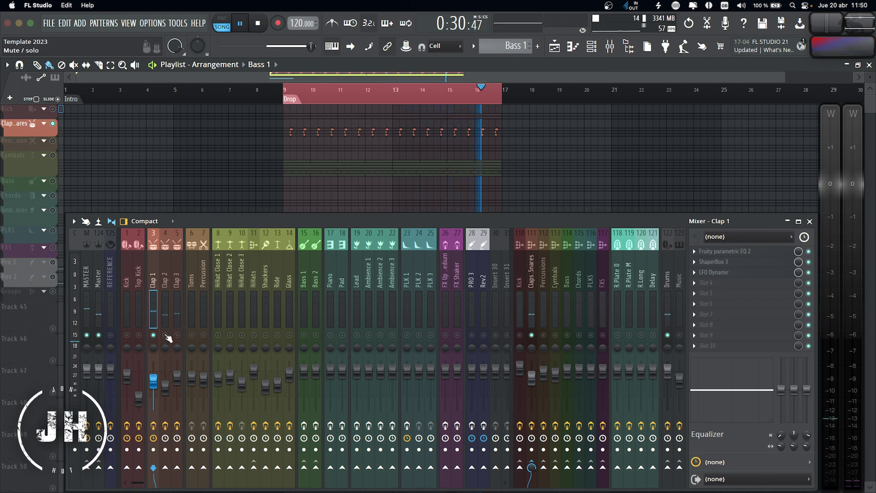
{"action": "key", "text": "space"}
Solo and play Clap 2 and Clap 3 in turn, enabling ShaperBox 3 and Fruity parametric EQ 2 on each track.
{"action": "right_click", "coordinate": [166, 334]}
{"action": "key", "text": "space"}
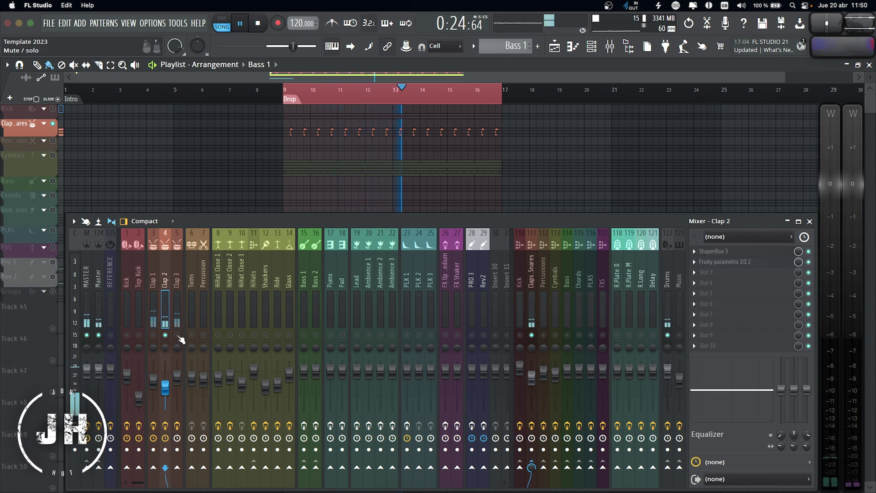
{"action": "key", "text": "space"}
{"action": "left_click", "coordinate": [181, 340]}
{"action": "key", "text": "space"}
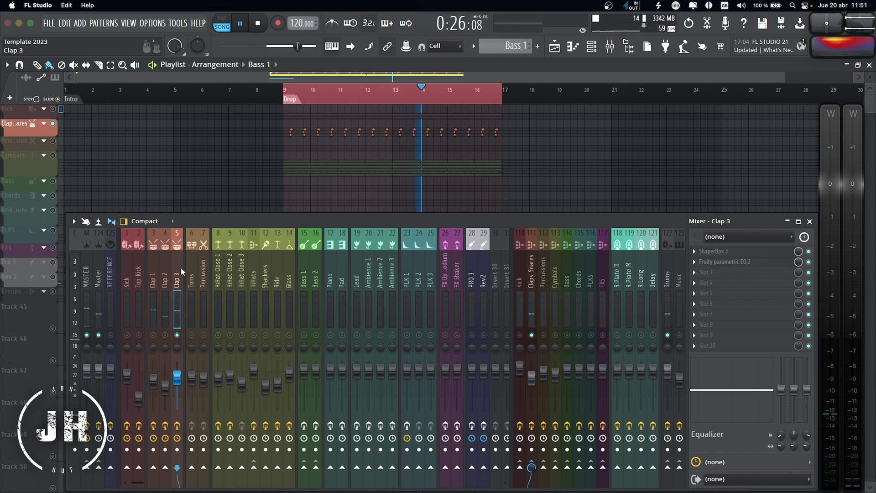
{"action": "key", "text": "space"}
Solo the Cymbals playlist group and play HiHat Close 1 while enabling Fruity parametric EQ 2, ShaperBox 3, LFO Dynamic and PanMan.
{"action": "right_click", "coordinate": [53, 156]}
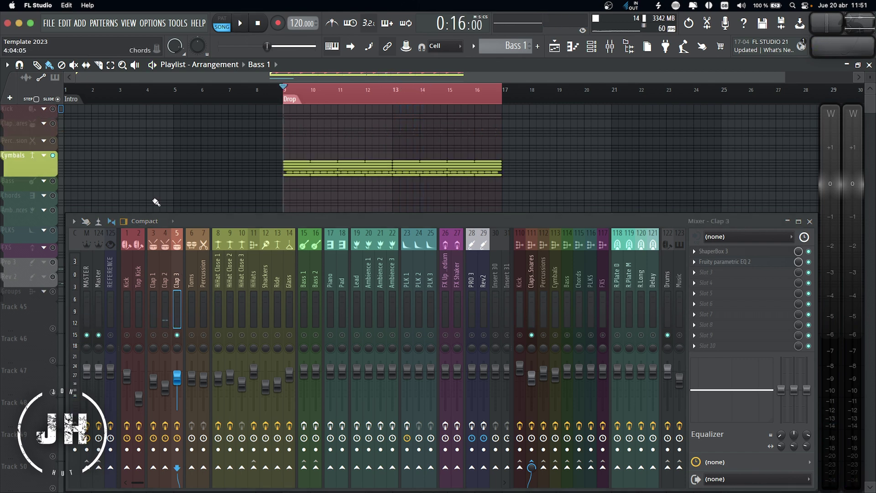
{"action": "left_click", "coordinate": [219, 269]}
{"action": "key", "text": "space"}
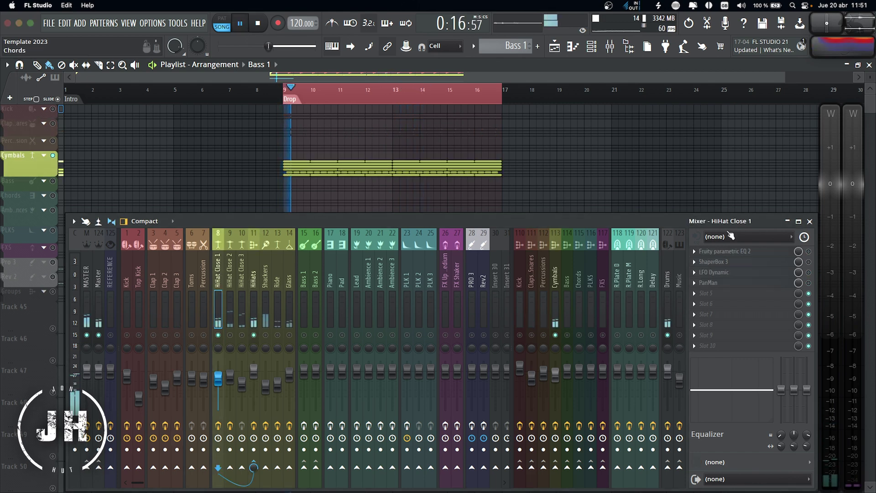
{"action": "left_click", "coordinate": [808, 251]}
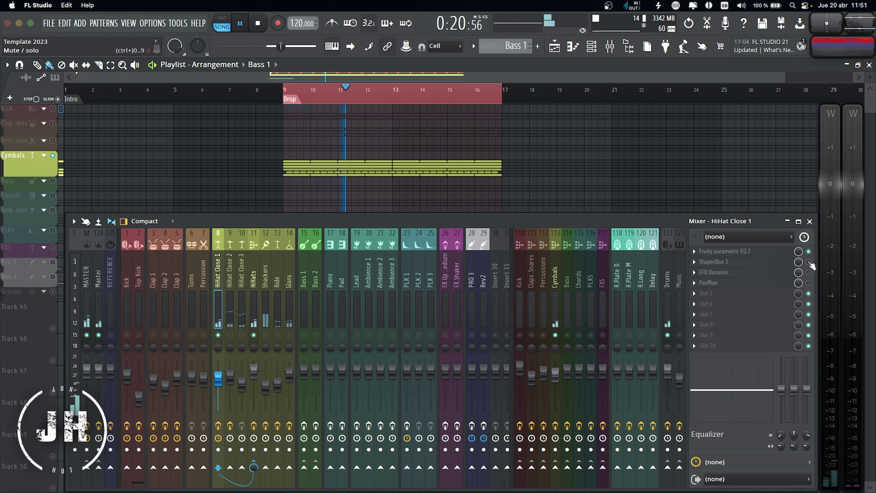
{"action": "left_click", "coordinate": [808, 261]}
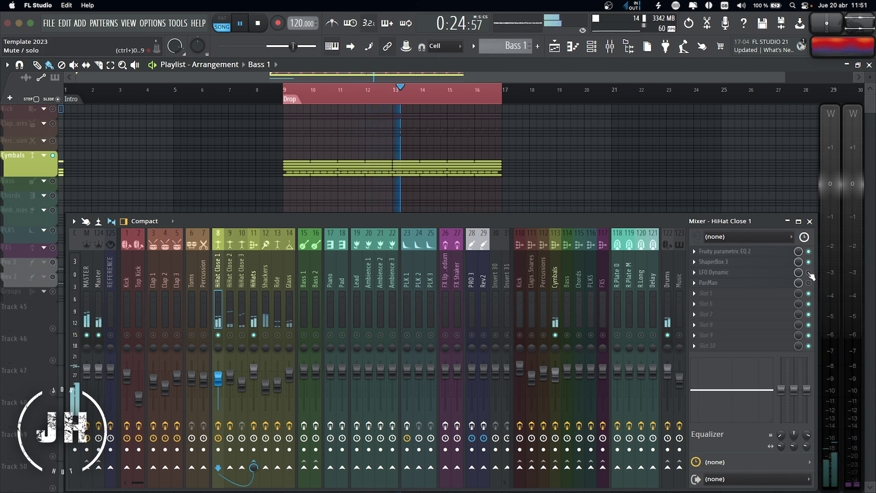
{"action": "left_click", "coordinate": [809, 272]}
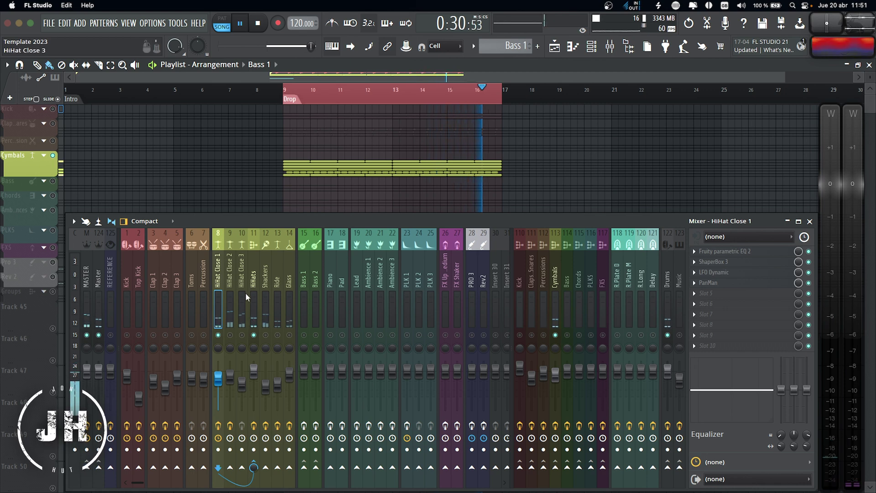
{"action": "key", "text": "space"}
Play HiHat Close 2 with its full effect chain enabled, and play the HiHats bus with ShaperBox 3 enabled.
{"action": "left_click", "coordinate": [230, 273]}
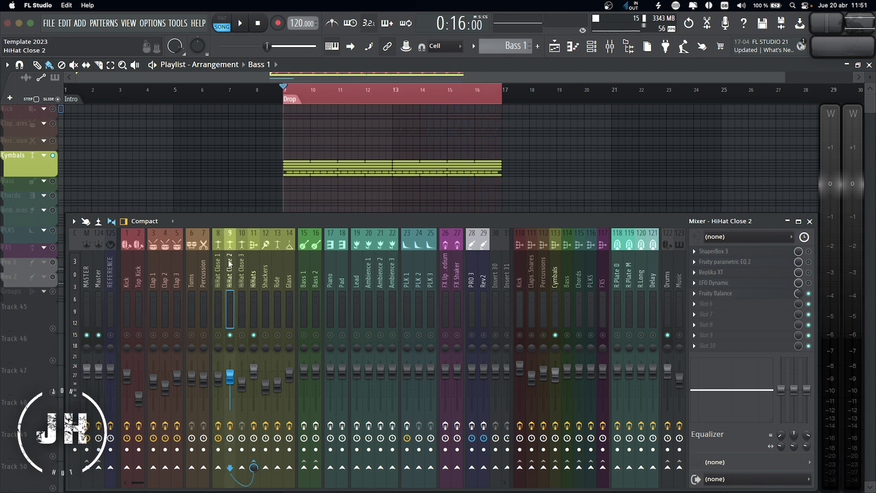
{"action": "key", "text": "space"}
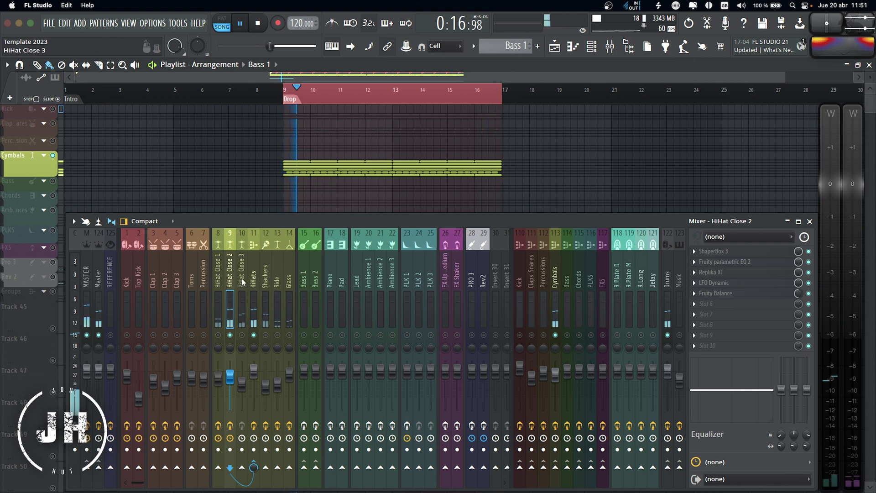
{"action": "left_click", "coordinate": [253, 280]}
{"action": "key", "text": "space"}
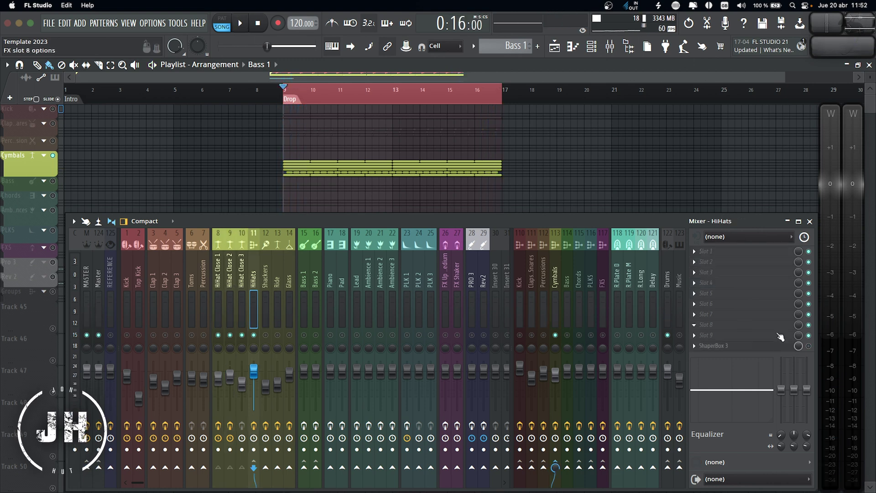
{"action": "key", "text": "space"}
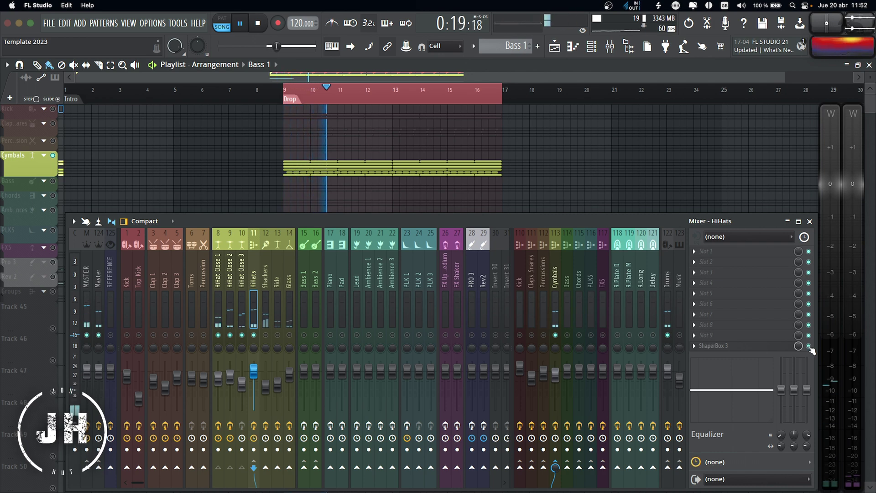
Solo and play the Shackers track with Fruity parametric EQ 2 and ShaperBox 3 enabled.
{"action": "left_click", "coordinate": [266, 280]}
{"action": "key", "text": "space"}
{"action": "key", "text": "space"}
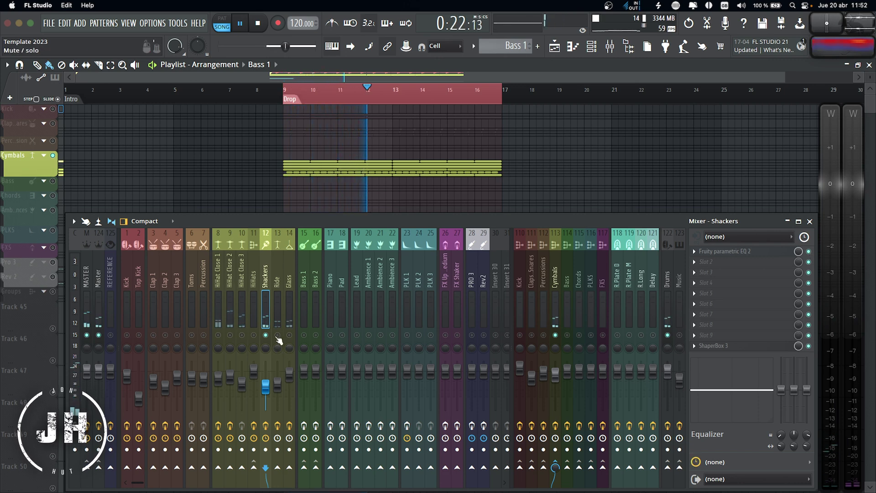
{"action": "key", "text": "space"}
Play Ride while enabling Fruity parametric EQ 2, Tape MELLO-FI, ShaperBox 3 and LFO Dynamic, and play Glass with Fruity parametric EQ 2 enabled.
{"action": "left_click", "coordinate": [277, 280]}
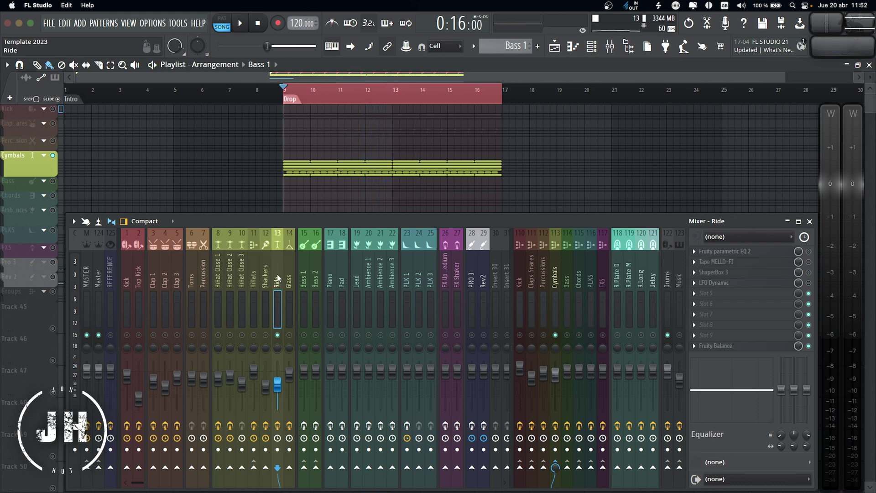
{"action": "left_click", "coordinate": [809, 251]}
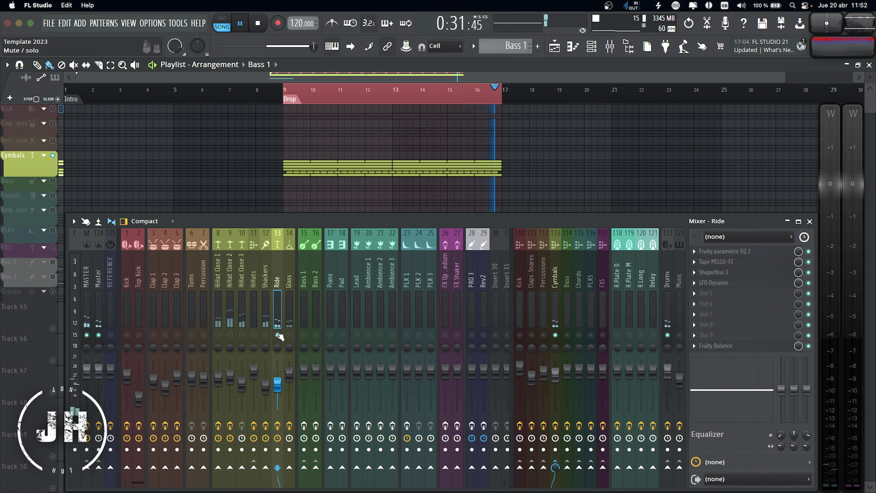
{"action": "key", "text": "space"}
{"action": "left_click", "coordinate": [289, 314]}
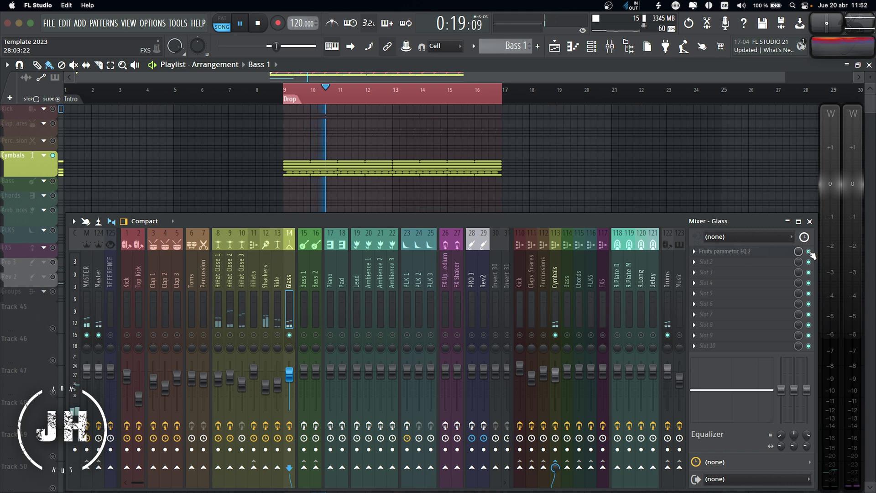
{"action": "key", "text": "space"}
Play all drums, and solo the Kick group bus on track 110 while enabling FabFilter Pro-Q 3 and ShaperBox 3.
{"action": "left_click", "coordinate": [520, 269]}
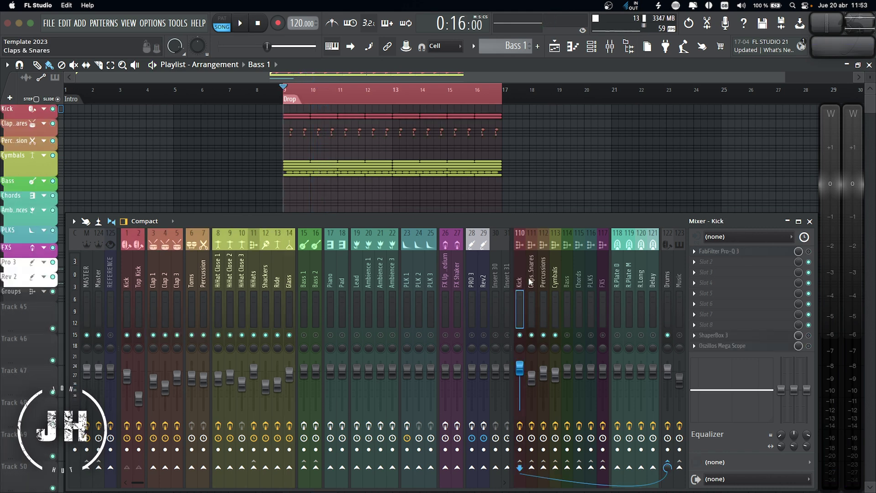
{"action": "key", "text": "space"}
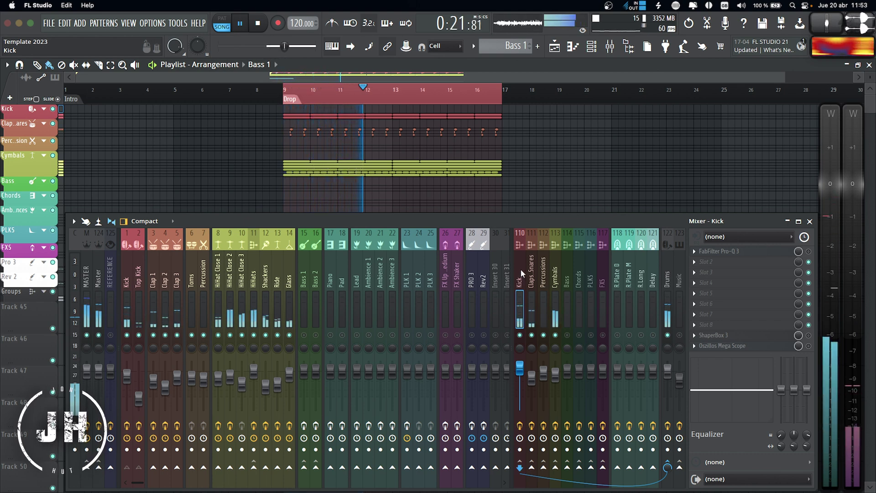
{"action": "key", "text": "space"}
{"action": "key", "text": "space"}
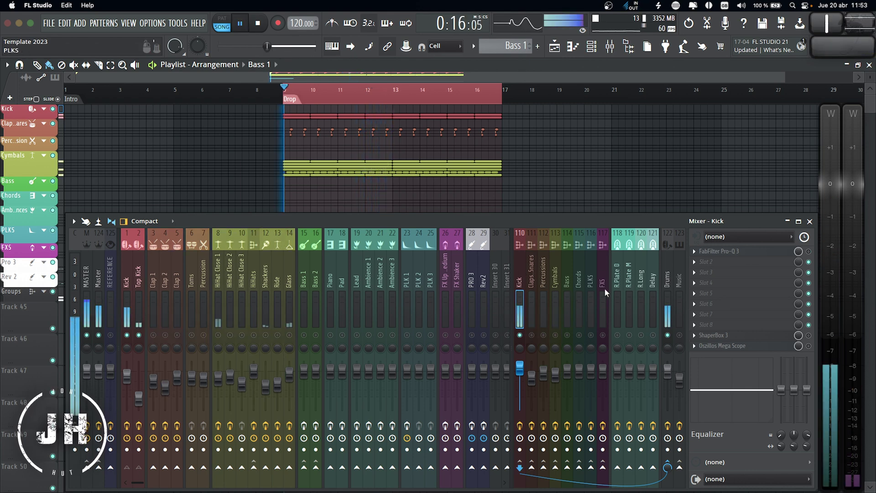
{"action": "left_click", "coordinate": [808, 252]}
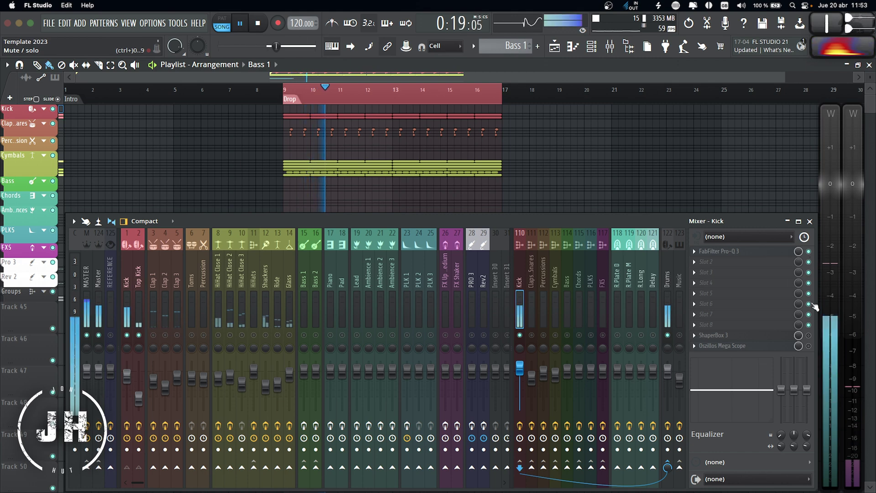
{"action": "left_click", "coordinate": [810, 337]}
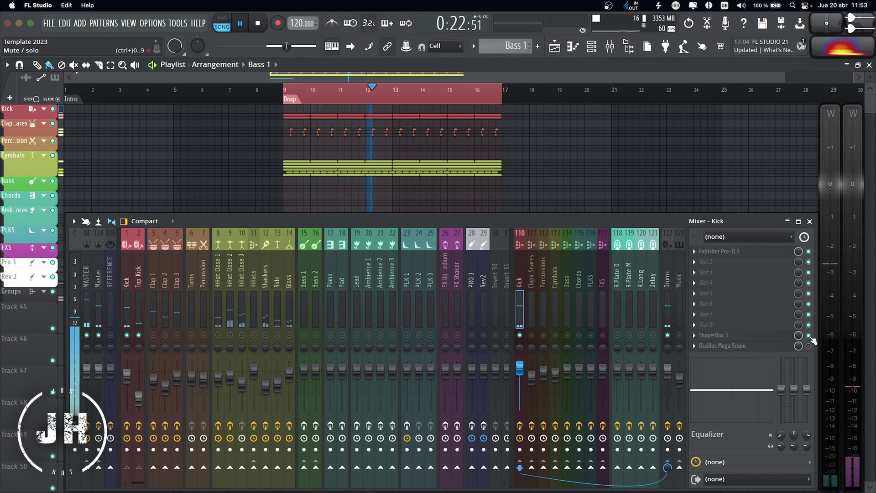
{"action": "key", "text": "space"}
Solo and play the Claps & Snares group bus with ShaperBox 3, API-2500 Stereo, FabFilter Pro-Q 3 and Fruity Limiter enabled.
{"action": "left_click", "coordinate": [531, 274]}
{"action": "key", "text": "space"}
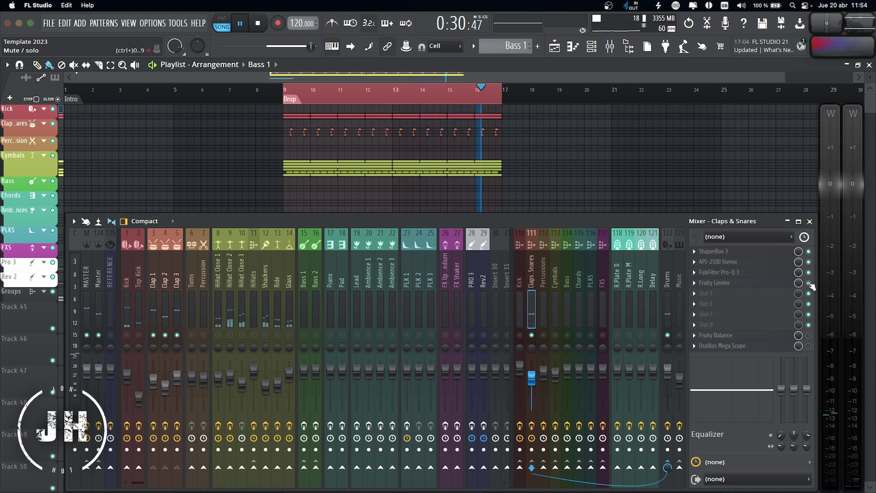
{"action": "key", "text": "space"}
Solo and play the Cymbals group bus with API 2500, Decapitator and FabFilter Pro-Q 3 enabled.
{"action": "left_click", "coordinate": [555, 273]}
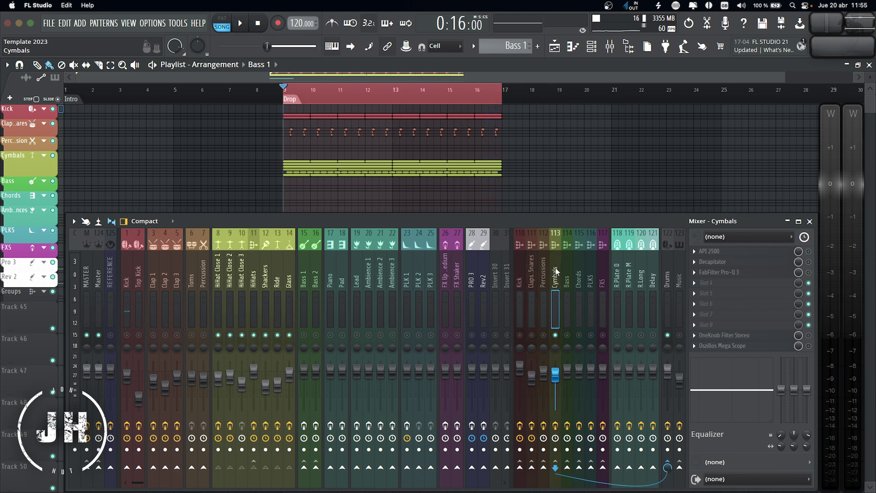
{"action": "left_click", "coordinate": [809, 263]}
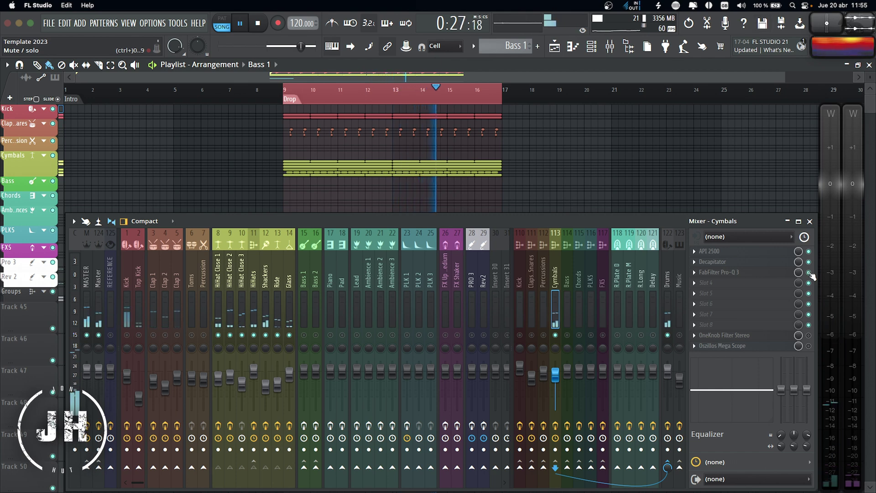
{"action": "key", "text": "space"}
Play the Drums bus on track 122 with dbx-160 Stereo, API-2500 Stereo, SSLEQ Stereo and L2 Stereo enabled.
{"action": "left_click", "coordinate": [667, 275]}
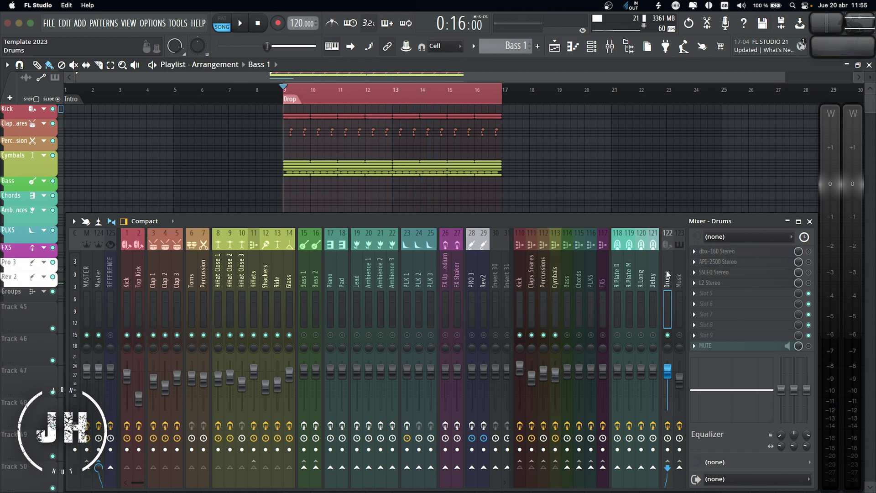
{"action": "key", "text": "space"}
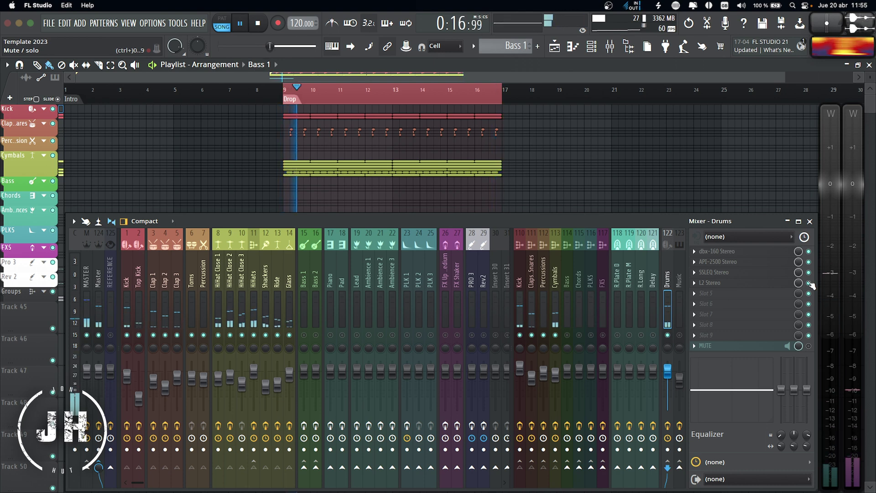
{"action": "key", "text": "space"}
Play the drums through the main MASTER track and disable its Gain Staging effect during playback.
{"action": "left_click", "coordinate": [87, 274]}
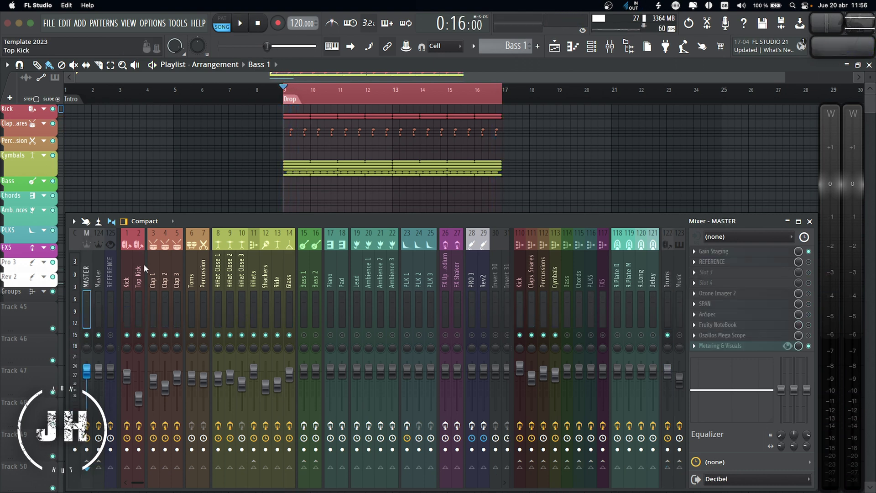
{"action": "left_click", "coordinate": [99, 273]}
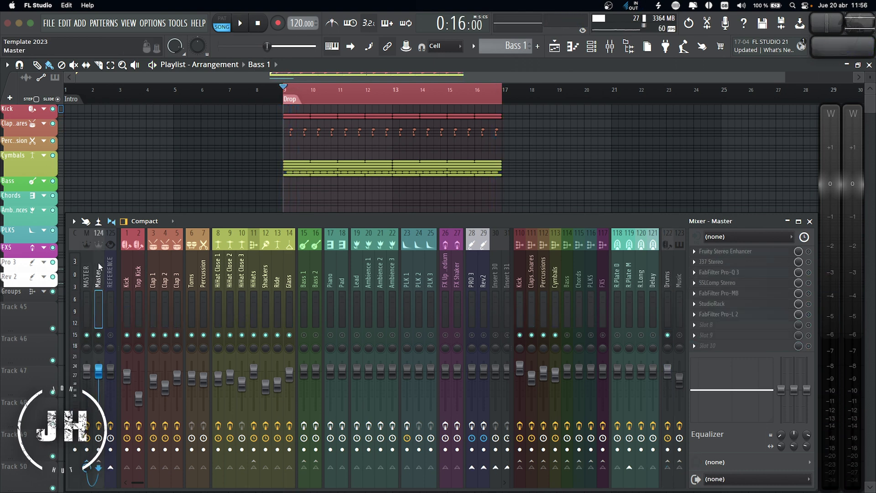
{"action": "left_click", "coordinate": [87, 269]}
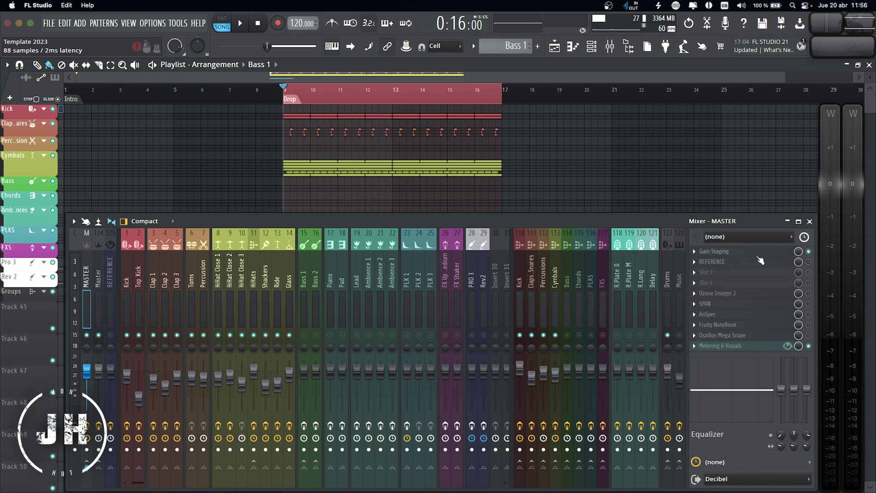
{"action": "key", "text": "space"}
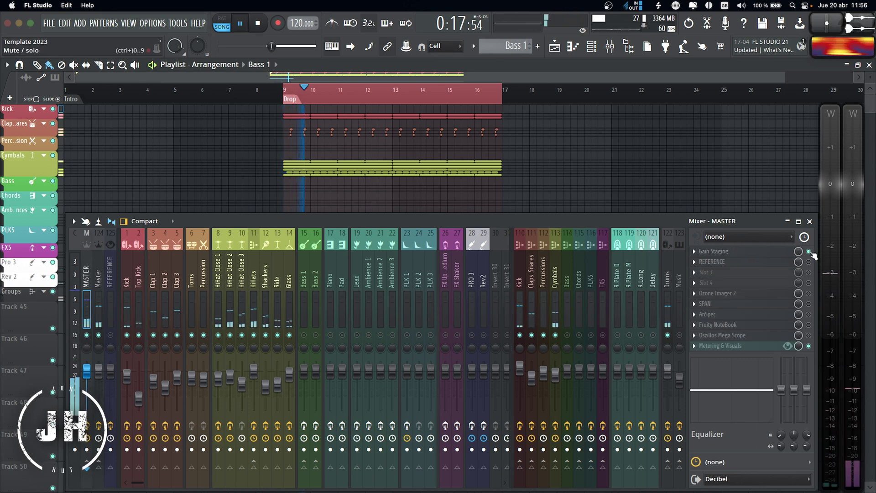
{"action": "left_click", "coordinate": [809, 252]}
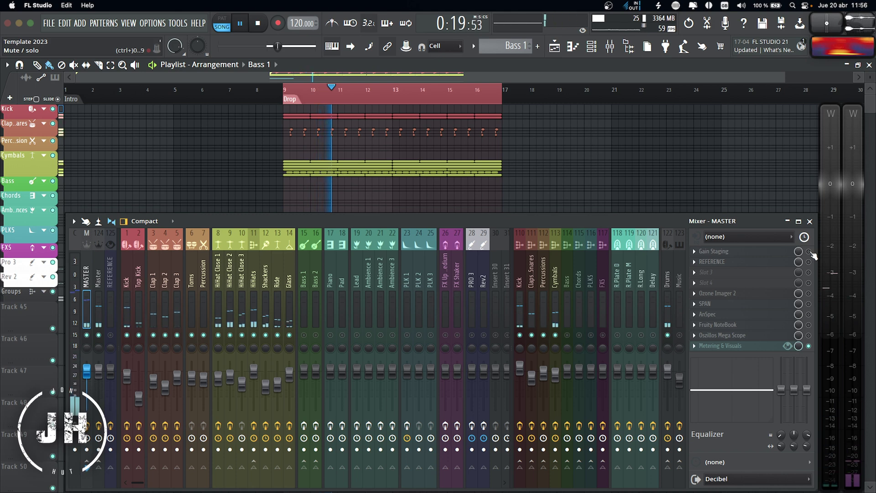
{"action": "key", "text": "space"}
Play Master track 124 while enabling J37 Stereo, FabFilter Pro-Q 3, SSLComp Stereo, FabFilter Pro-MB, StudioRack and FabFilter Pro-L 2.
{"action": "key", "text": "Right"}
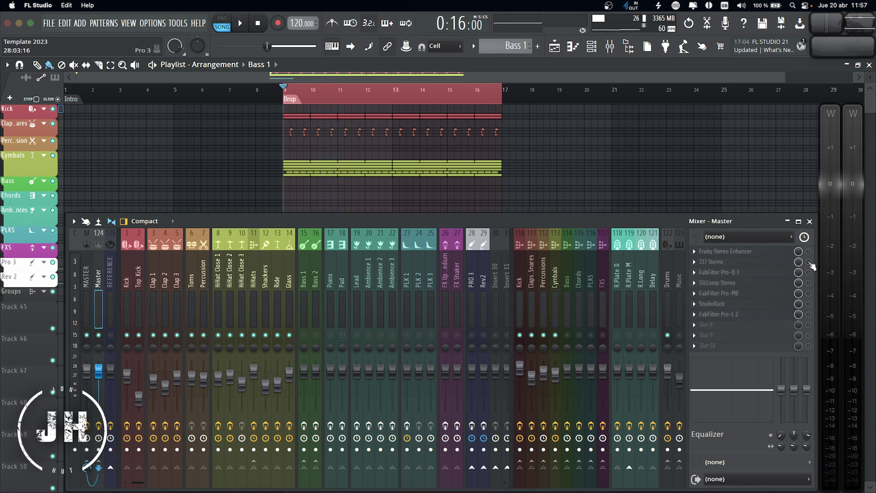
{"action": "key", "text": "space"}
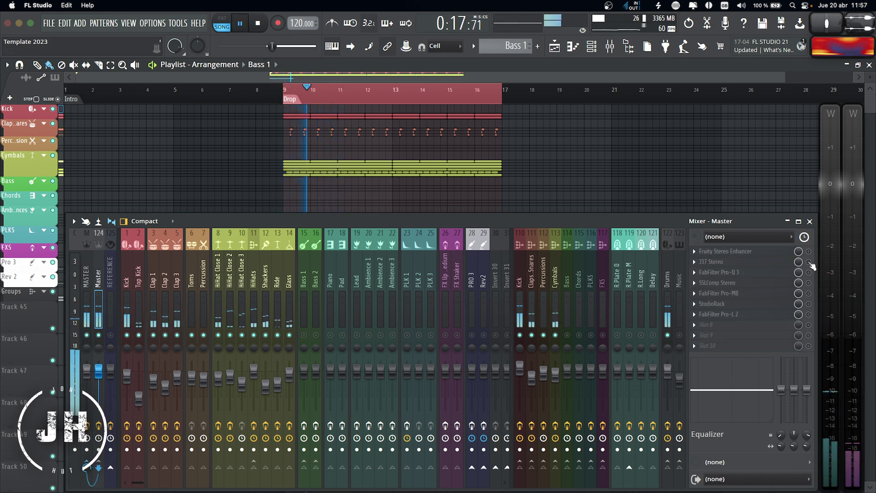
{"action": "left_click", "coordinate": [809, 262]}
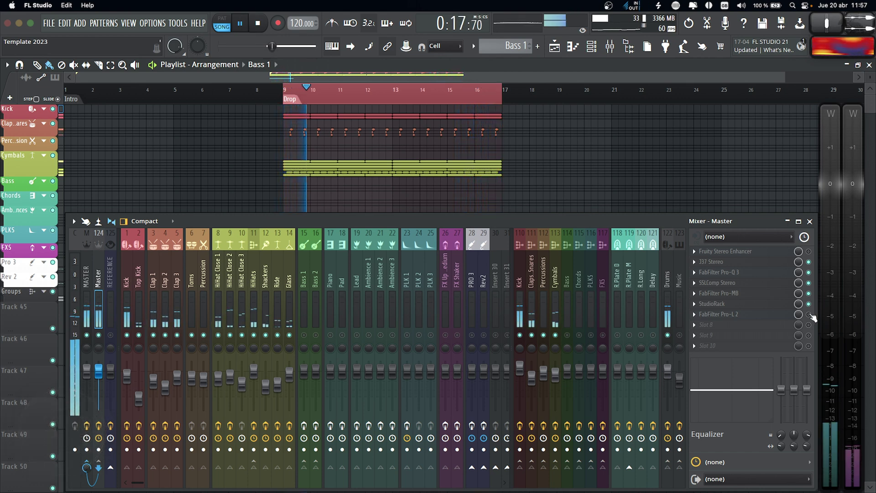
{"action": "left_click", "coordinate": [809, 314]}
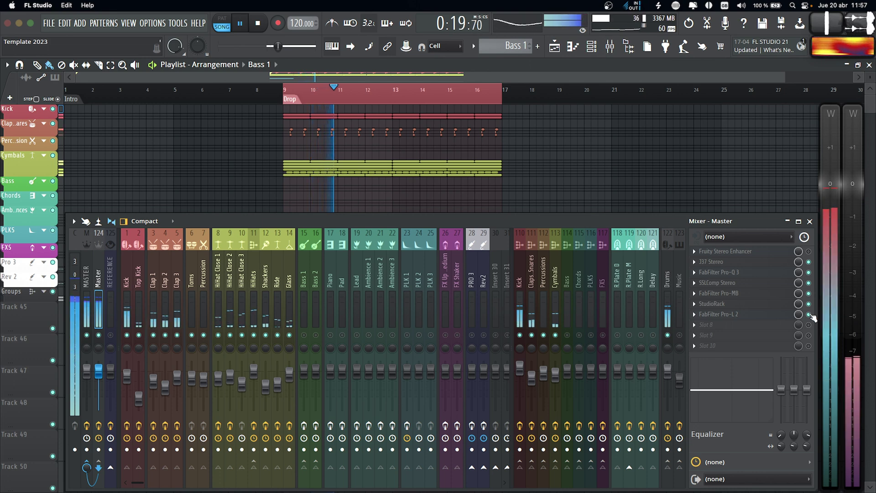